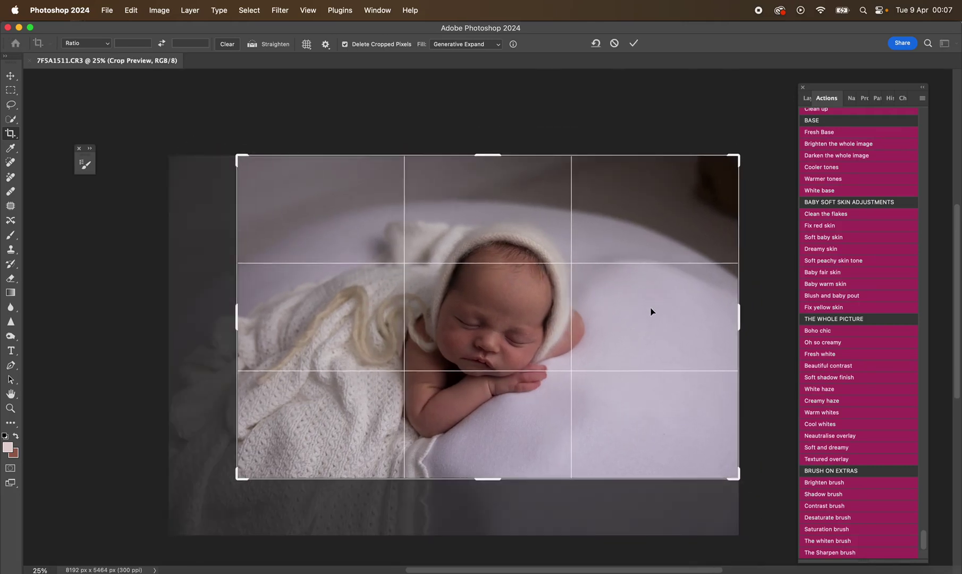
Crop the newborn photo to 6112 × 4482 px by trimming the right side and top.
drag(739, 315, 715, 316)
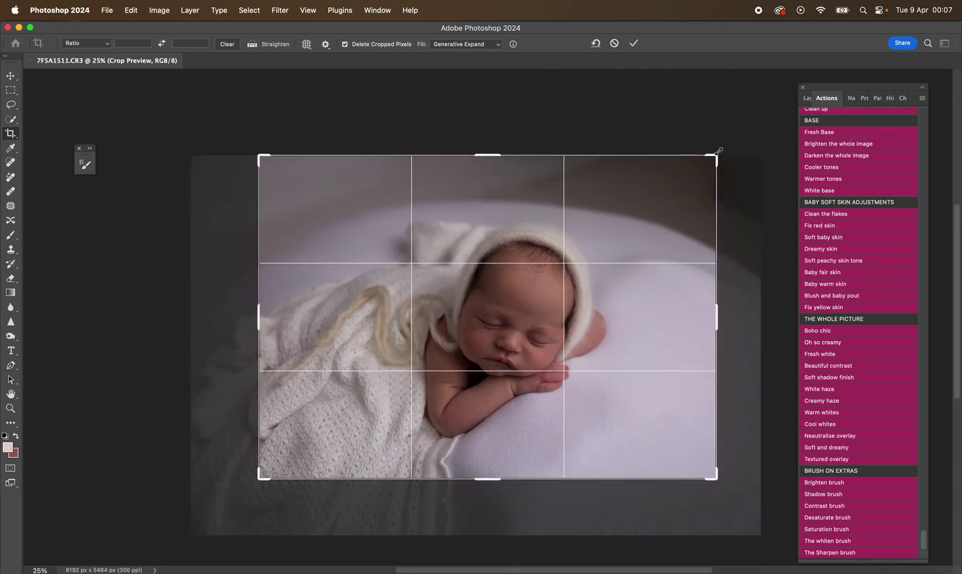
drag(717, 153, 629, 205)
key(Return)
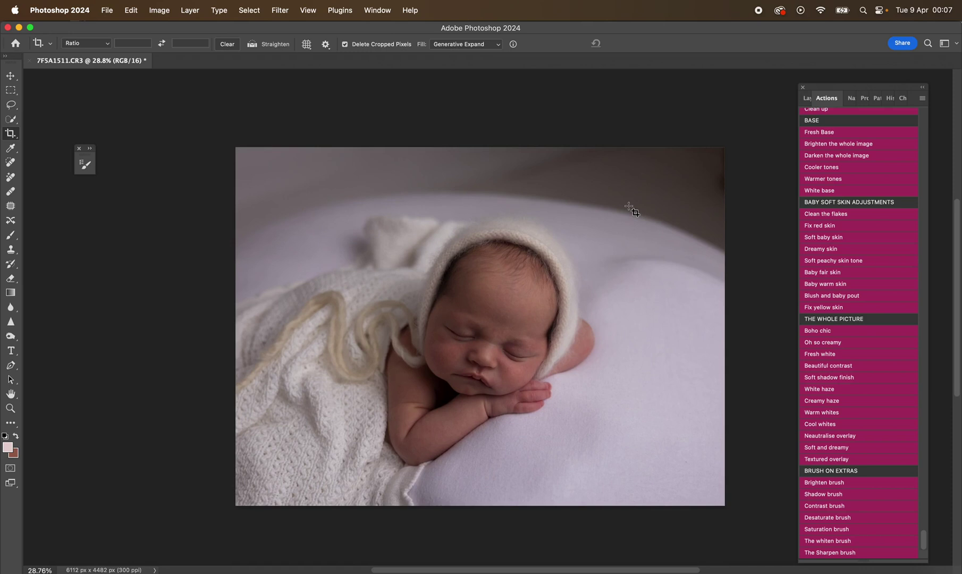
Run the backdrop blend action and fill a new layer with the sampled #999199 backdrop colour.
key(b)
scroll(838, 159, up, 5)
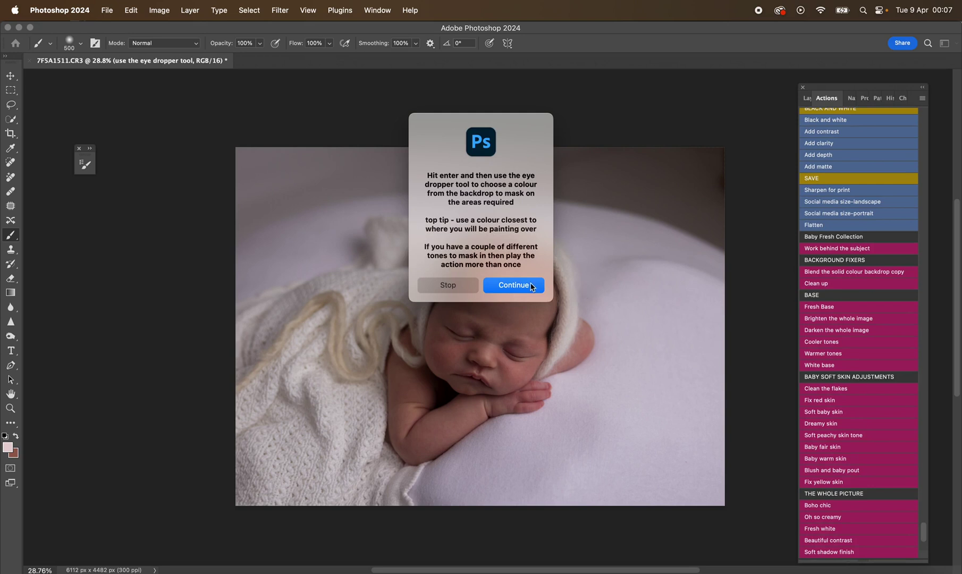
click(513, 285)
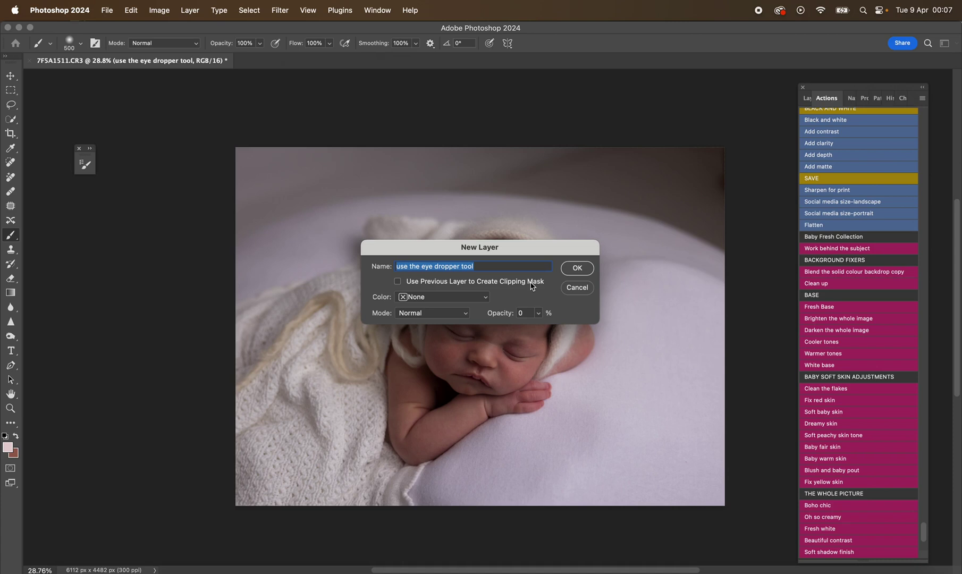
key(Return)
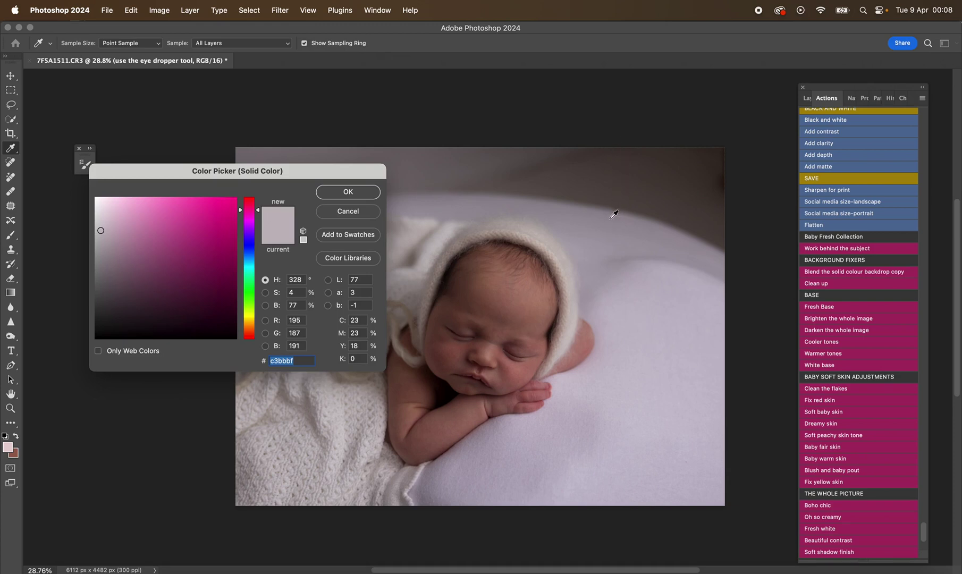
click(614, 214)
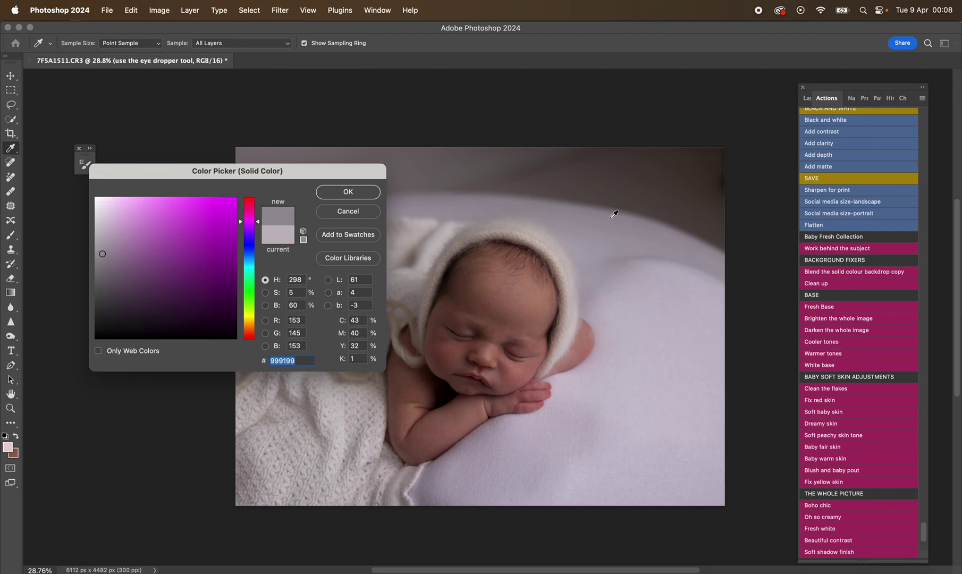
key(Return)
Set the brush to 3200 px and paint the backdrop colour across the dark top.
right_click(608, 219)
drag(738, 247, 743, 246)
mouse_move(673, 174)
mouse_down()
mouse_move(590, 126)
mouse_move(765, 222)
mouse_move(621, 135)
mouse_move(408, 54)
mouse_move(529, 100)
mouse_move(221, 90)
mouse_move(384, 81)
mouse_move(140, 192)
mouse_move(239, 149)
mouse_move(231, 160)
mouse_move(677, 98)
mouse_up()
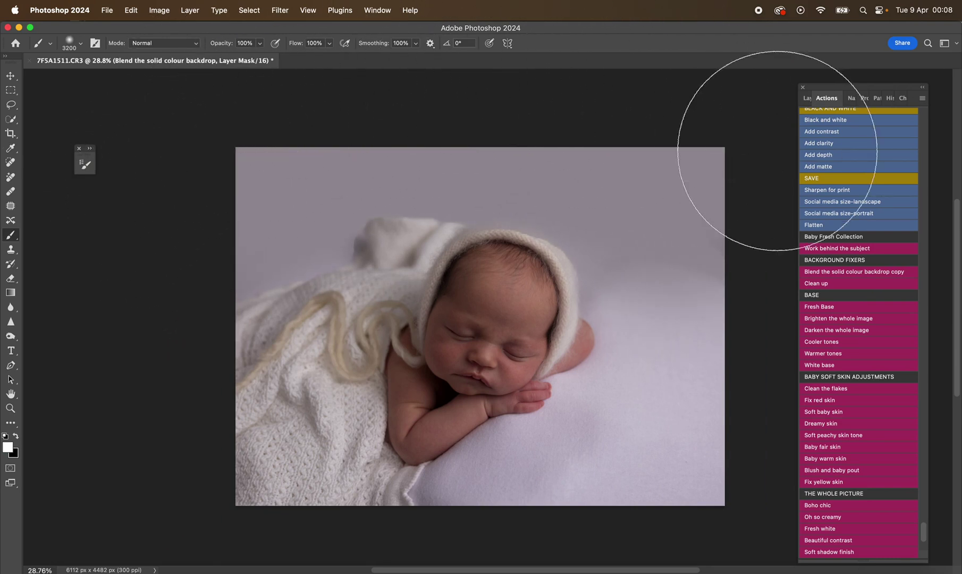
Paint the backdrop fill in at 40% opacity with a large brush over the top and right edges.
key(bracketleft)
key(bracketleft)
key(bracketleft)
key(bracketleft)
key(bracketleft)
key(bracketleft)
key(bracketleft)
key(bracketleft)
key(bracketleft)
key(bracketleft)
key(bracketleft)
key(bracketleft)
key(bracketleft)
key(bracketleft)
key(bracketleft)
key(bracketleft)
key(bracketleft)
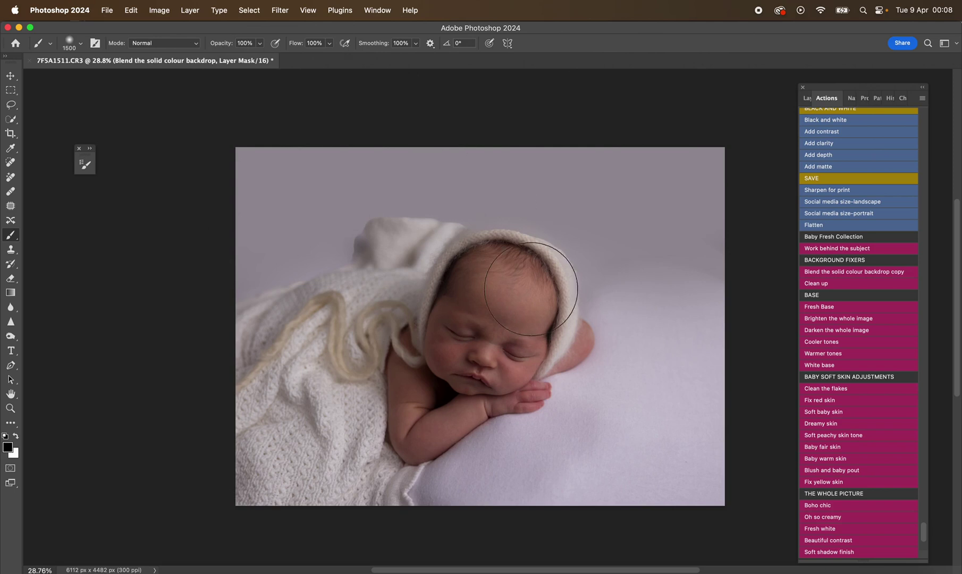
key(x)
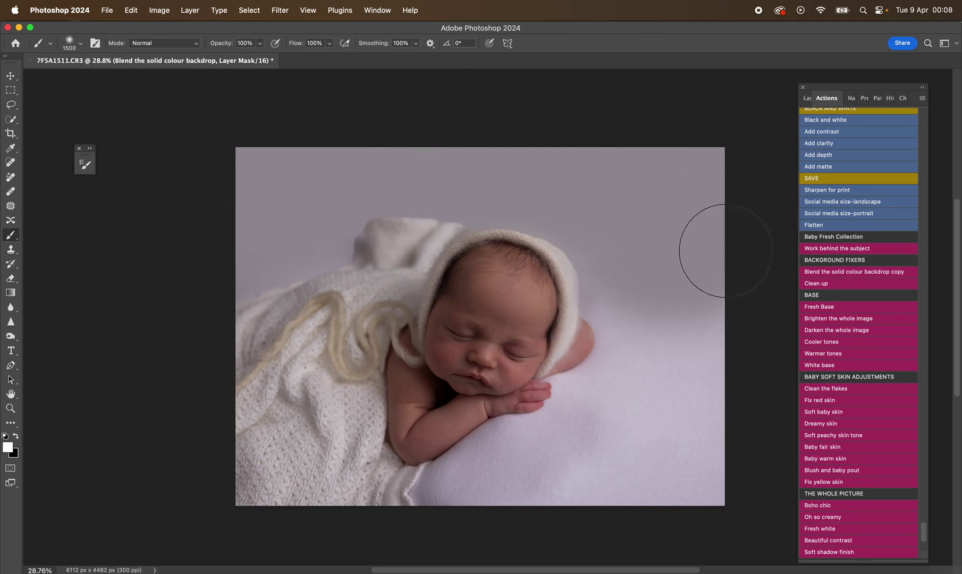
key(4)
key(bracketright)
key(bracketright)
key(bracketright)
key(bracketright)
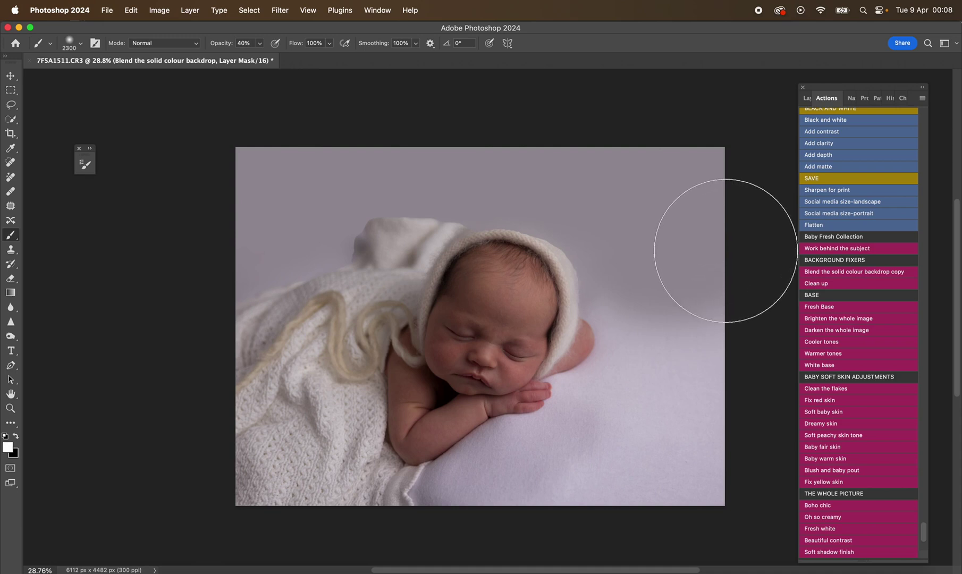
key(bracketright)
key(bracketright)
key(bracketright)
key(bracketright)
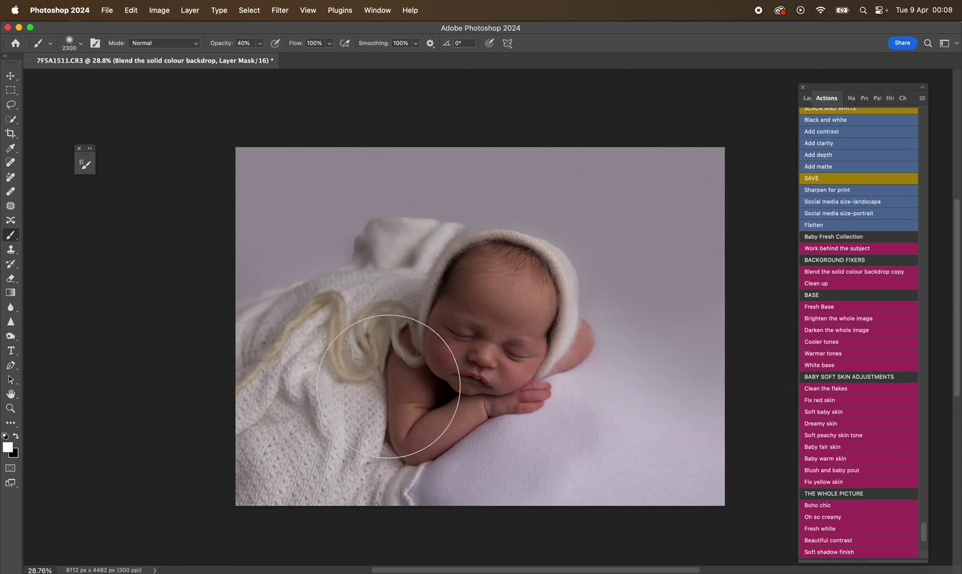
Mask the fill back around the bonnet and head with a smaller black brush.
key(x)
key(bracketleft)
key(bracketleft)
key(bracketleft)
key(bracketleft)
key(bracketleft)
key(bracketleft)
key(bracketleft)
key(bracketleft)
key(bracketleft)
key(bracketleft)
key(bracketleft)
key(bracketleft)
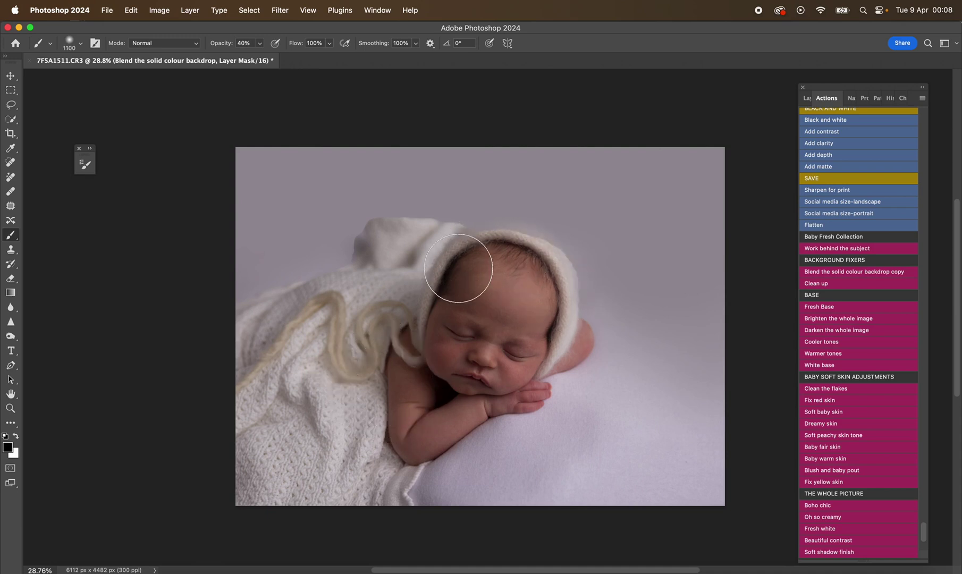
key(bracketleft)
key(bracketleft)
key(bracketleft)
key(bracketleft)
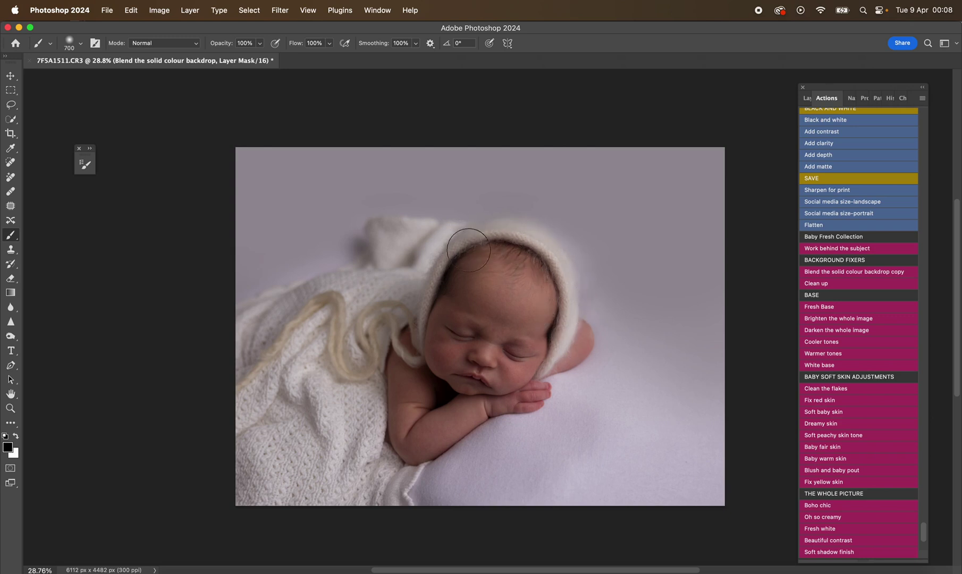
scroll(738, 364, up, 2)
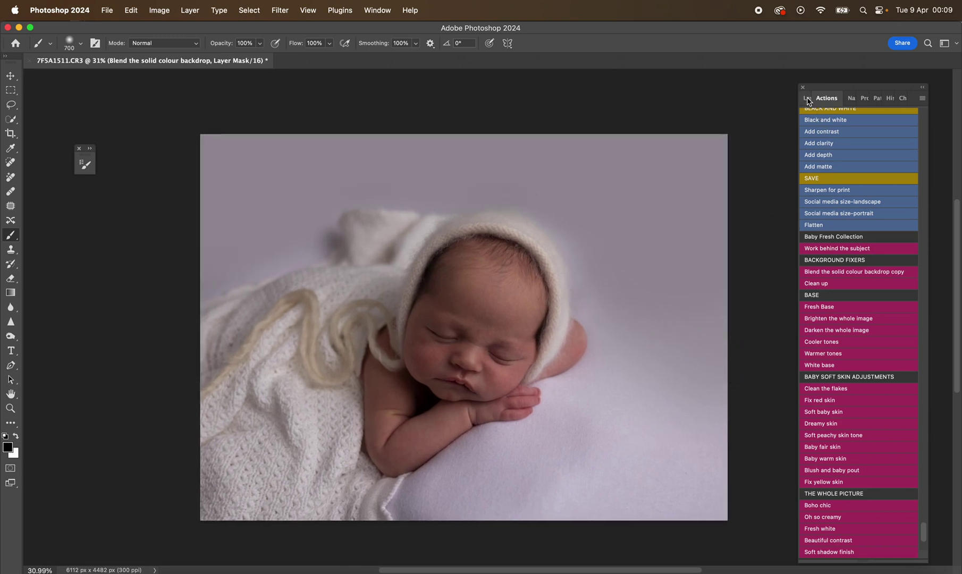
Toggle the backdrop group's visibility to compare before and after the blend.
click(807, 100)
click(807, 168)
click(806, 168)
click(807, 168)
click(806, 168)
click(838, 99)
Run Clean up and brush out small marks on the backdrop fabric with a 250 px brush.
scroll(880, 290, down, 4)
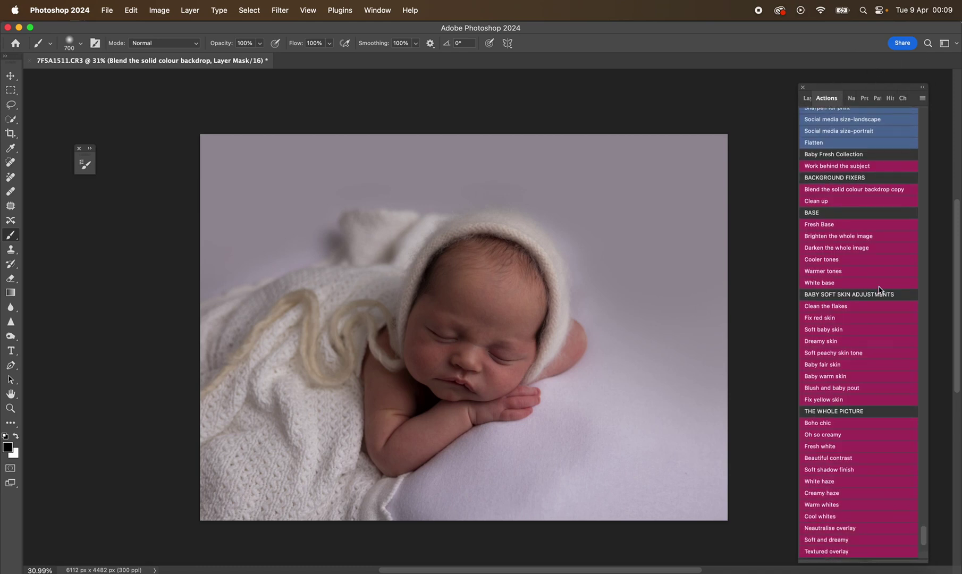
scroll(630, 361, up, 5)
scroll(632, 362, up, 4)
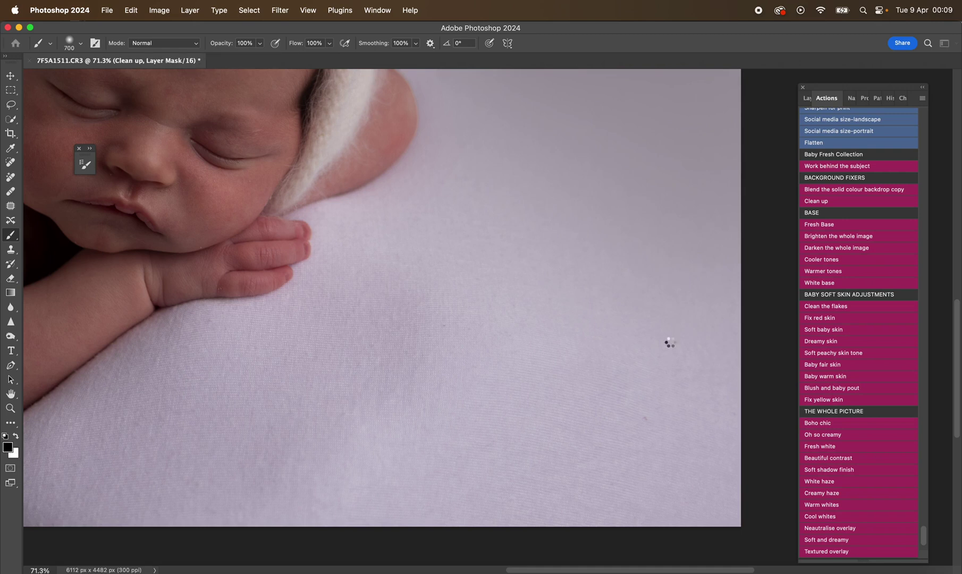
key(Return)
key(bracketleft)
key(bracketleft)
key(bracketleft)
key(bracketleft)
key(bracketleft)
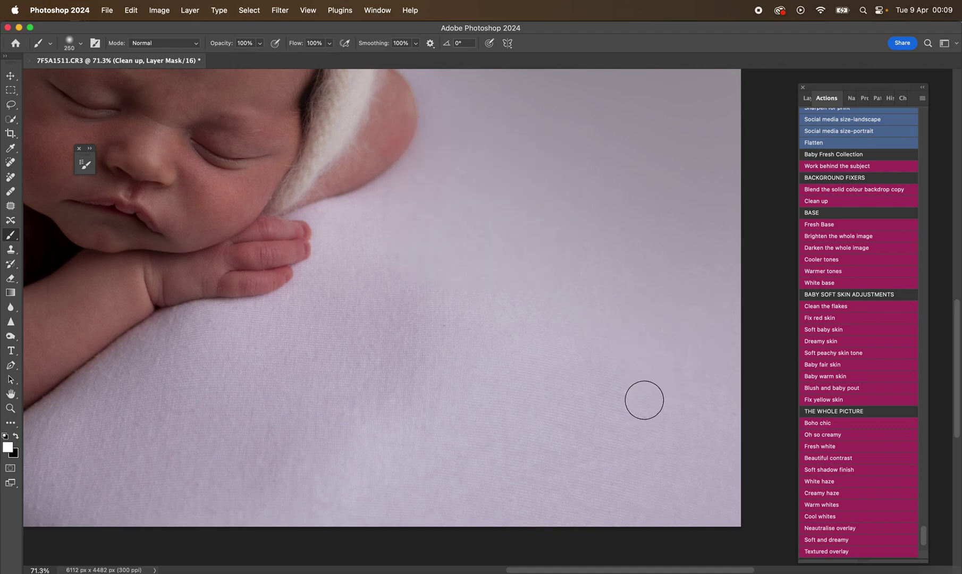
scroll(565, 384, left, 10)
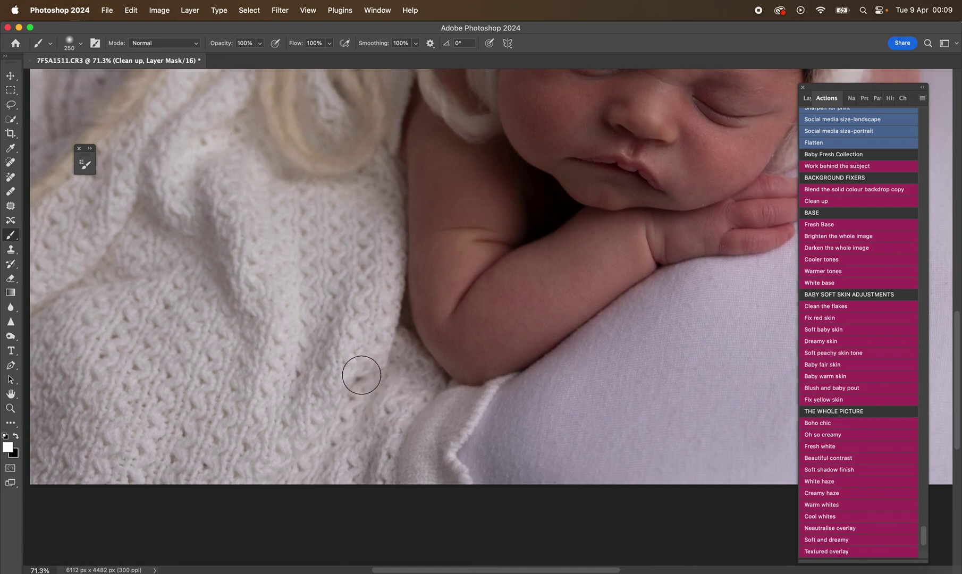
scroll(486, 415, up, 15)
scroll(486, 416, right, 5)
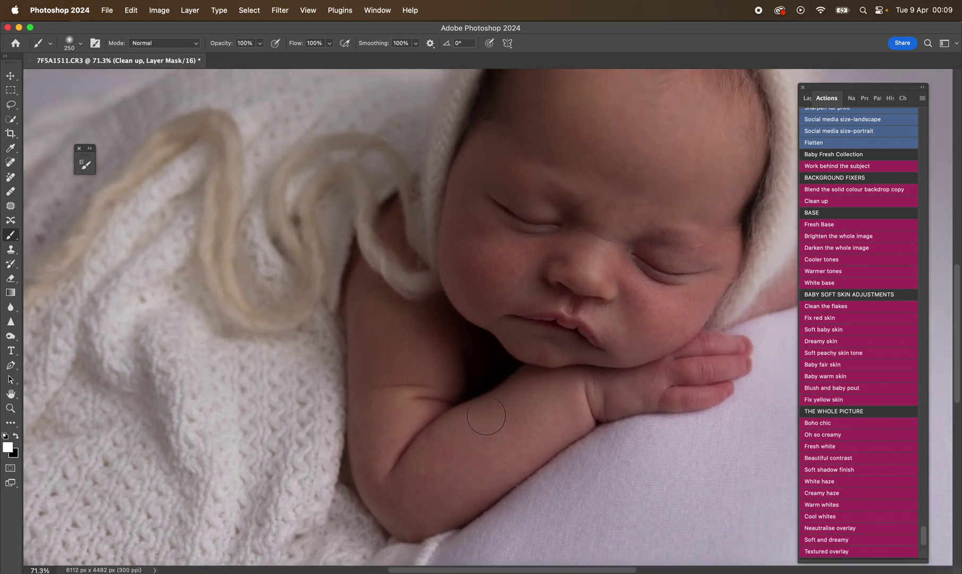
scroll(486, 416, down, 10)
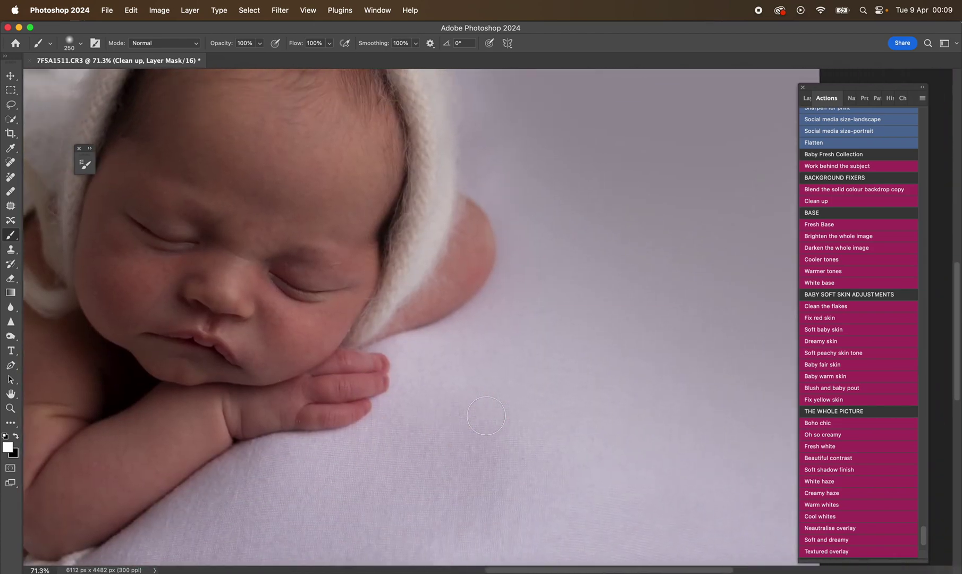
scroll(486, 415, left, 3)
scroll(486, 416, down, 3)
scroll(486, 416, down, 2)
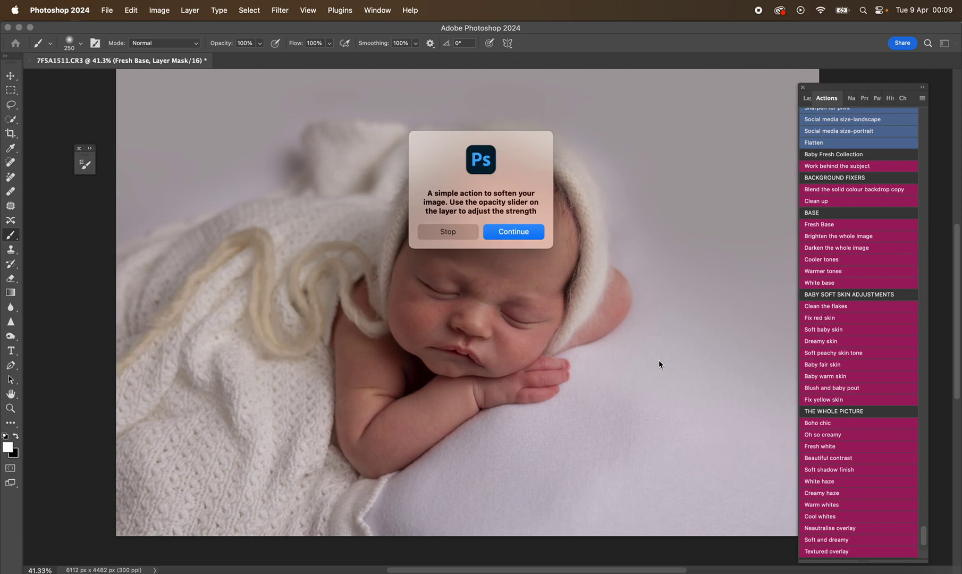
Apply Fresh Base softening, then toggle its layer on and off to compare against the original.
key(Return)
scroll(659, 360, down, 1)
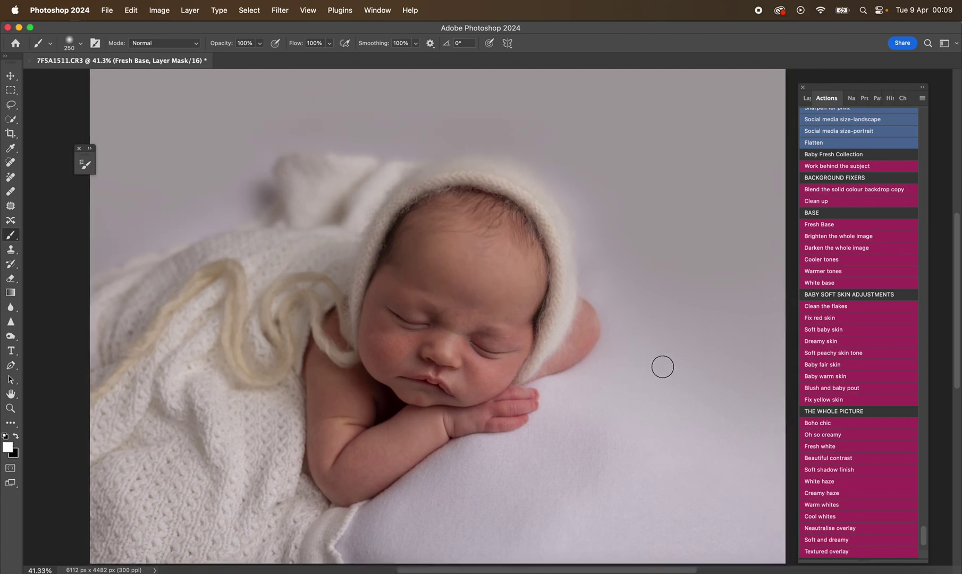
click(807, 98)
click(807, 165)
click(806, 166)
click(806, 167)
click(806, 167)
click(806, 167)
click(806, 167)
click(837, 98)
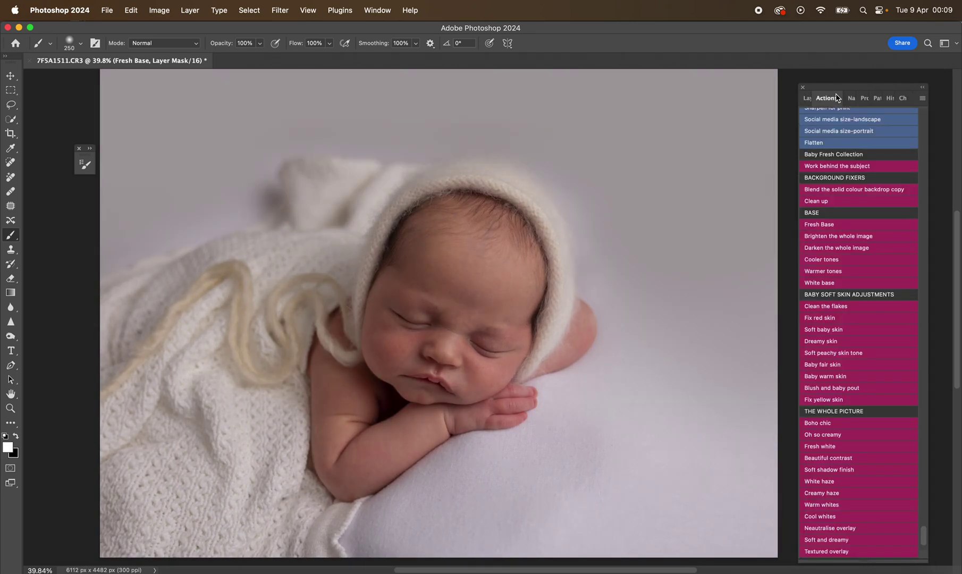
scroll(711, 193, down, 2)
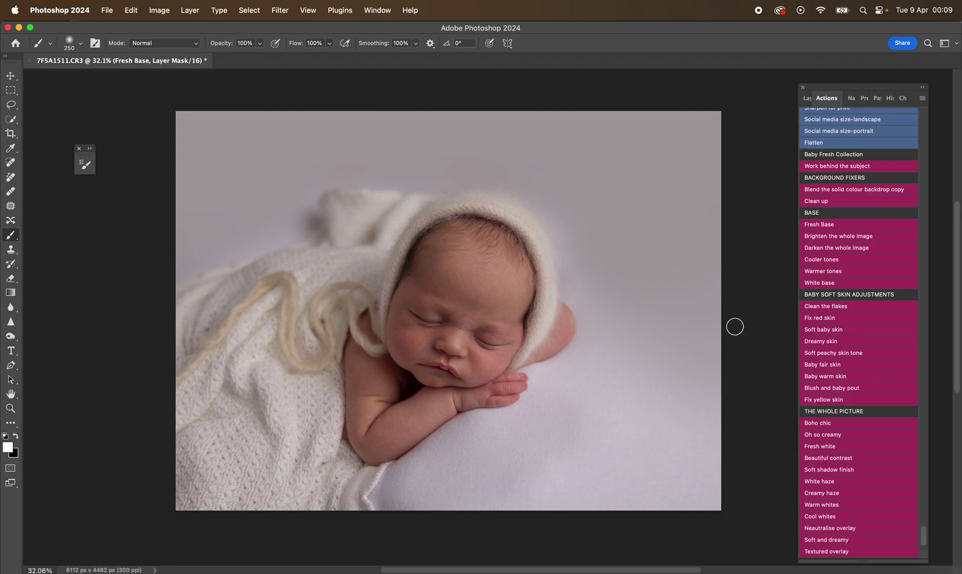
scroll(735, 327, up, 4)
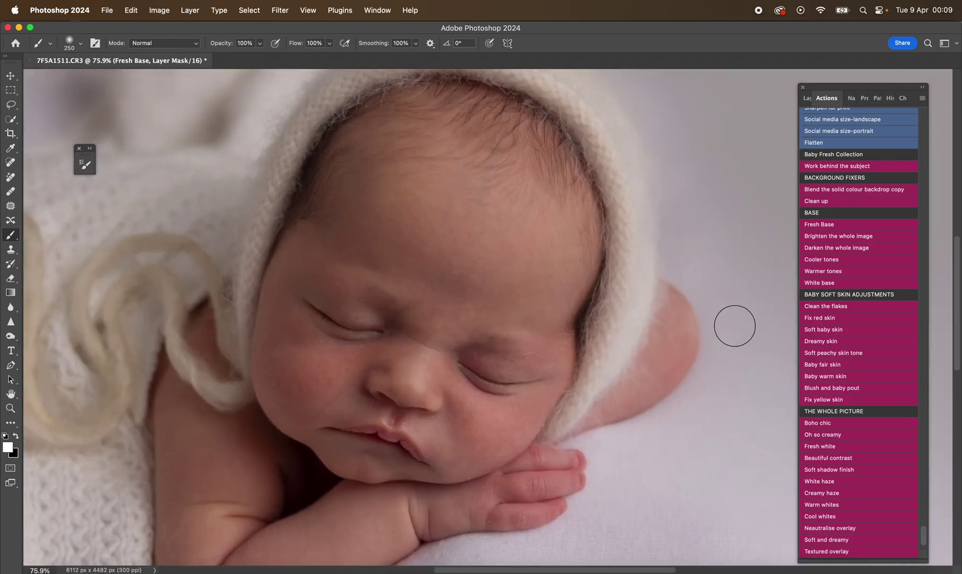
scroll(837, 319, down, 2)
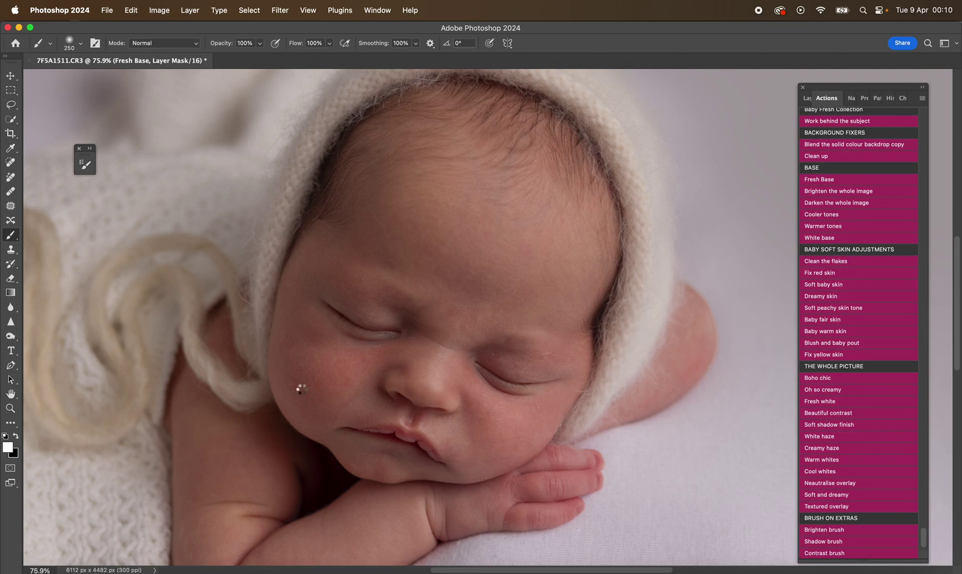
Run Clean the flakes and brush over the face's flaky skin with a 100 px brush.
key(Return)
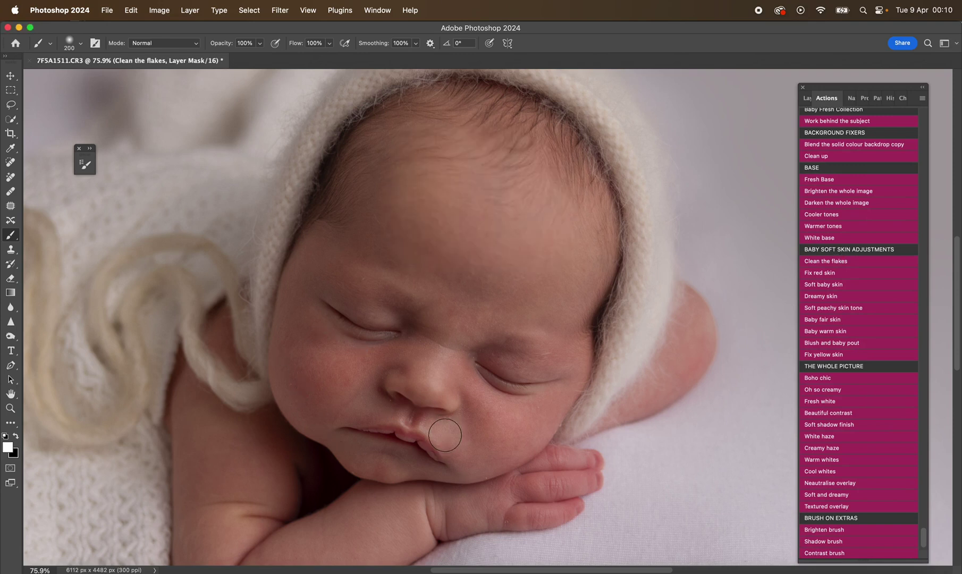
key(bracketleft)
key(bracketleft)
key(bracketleft)
key(bracketleft)
Paint the Soft baby skin mask over the face, shrinking the brush from 500 to 150 px for the cheek.
key(Return)
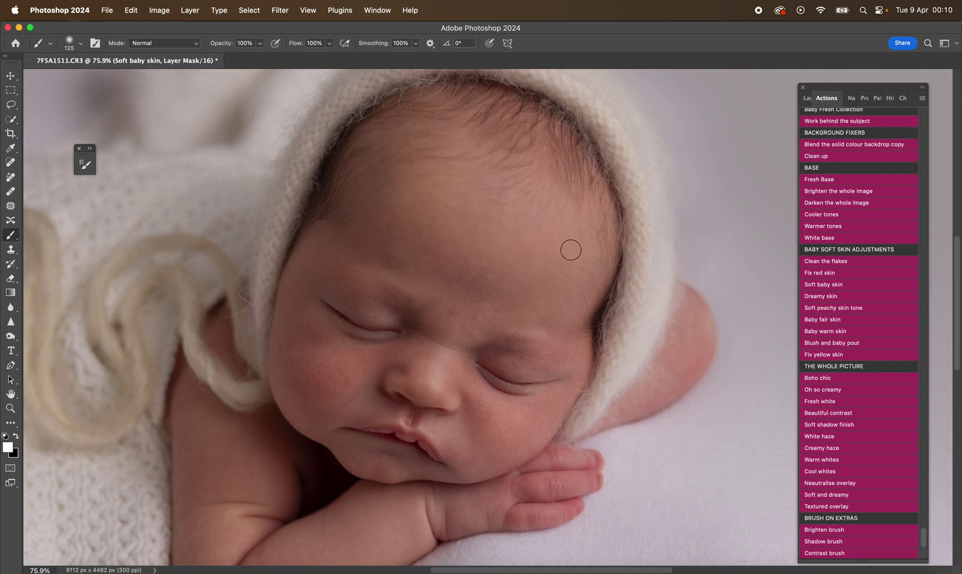
key(bracketright)
key(bracketright)
key(bracketright)
key(bracketright)
key(bracketright)
key(bracketright)
key(bracketright)
key(bracketleft)
key(bracketleft)
key(bracketleft)
key(bracketleft)
key(bracketleft)
scroll(379, 232, down, 3)
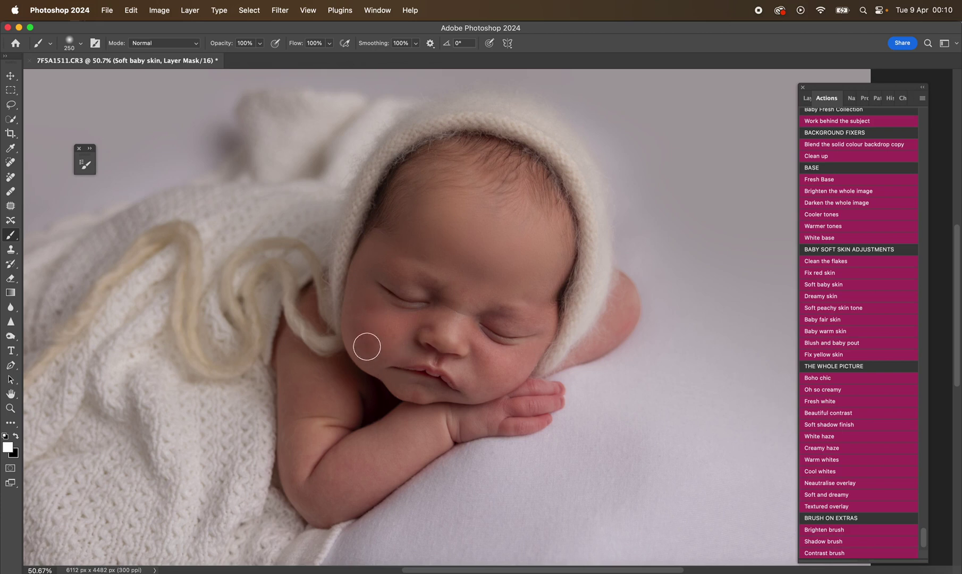
key(bracketleft)
key(bracketleft)
key(bracketleft)
scroll(393, 334, up, 5)
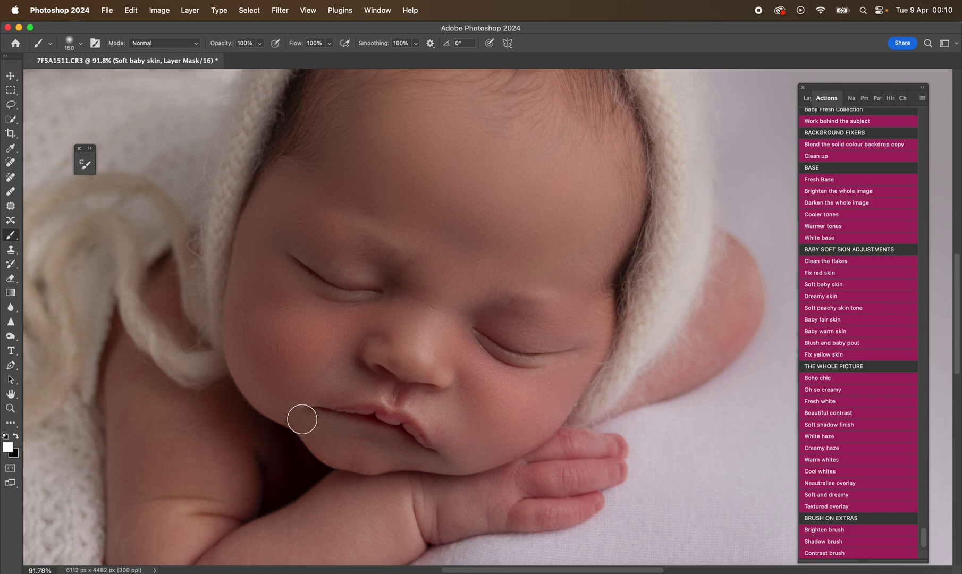
Extend the Soft baby skin smoothing over the arms and hands with 500 and 250 px white brushes.
key(x)
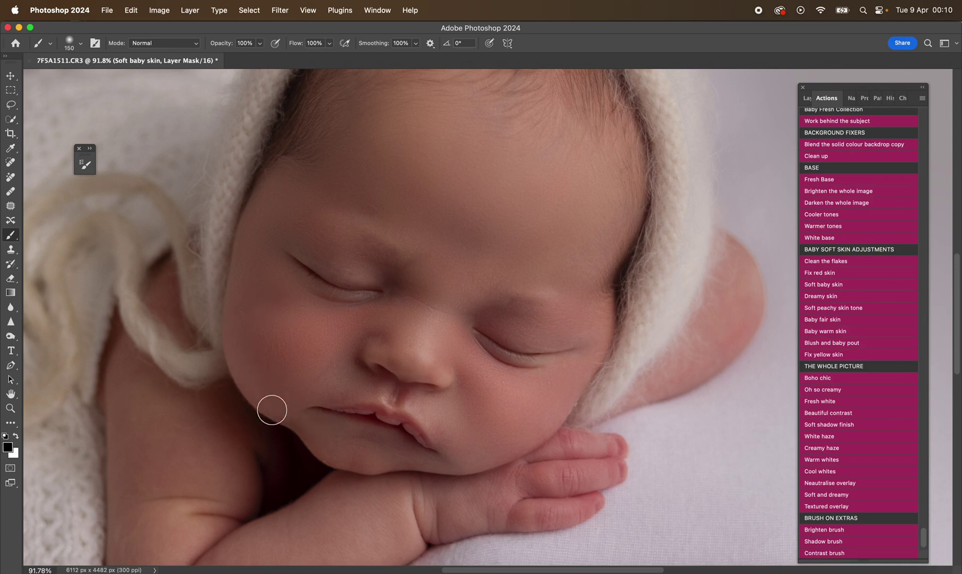
key(x)
scroll(351, 485, down, 3)
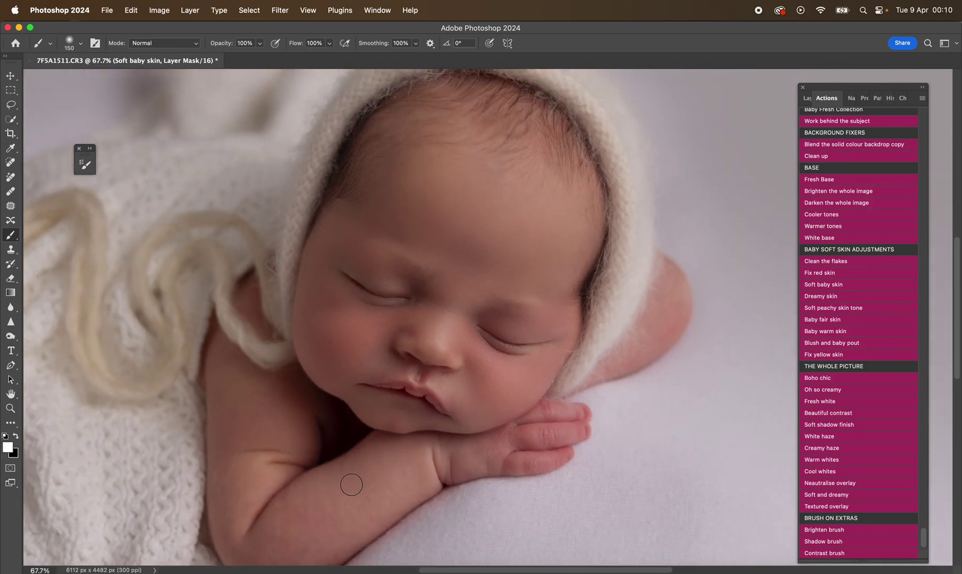
key(bracketright)
key(bracketright)
key(bracketright)
key(bracketright)
key(bracketright)
key(bracketright)
scroll(351, 484, down, 1)
scroll(351, 481, down, 1)
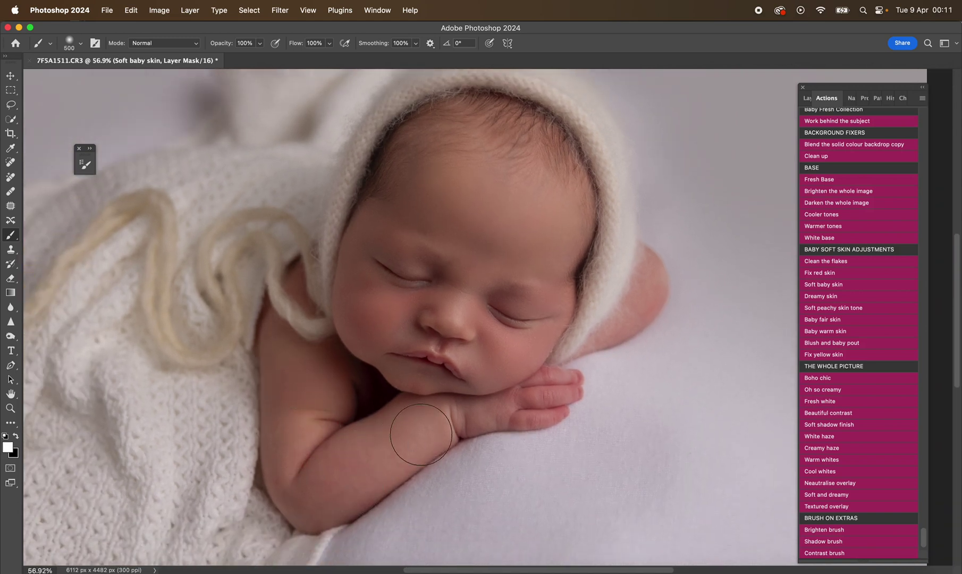
key(bracketleft)
key(bracketleft)
key(bracketleft)
scroll(556, 393, down, 2)
scroll(556, 393, down, 1)
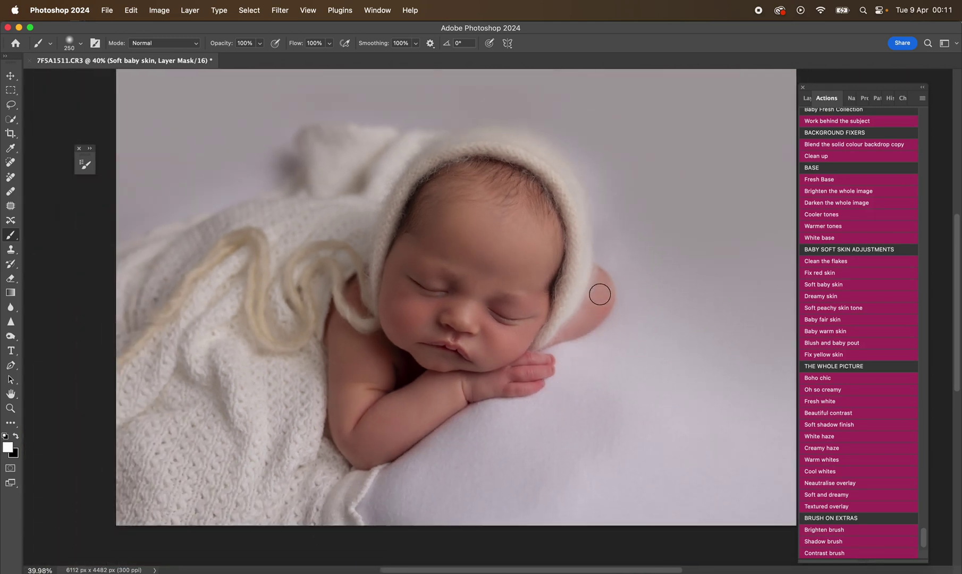
click(807, 98)
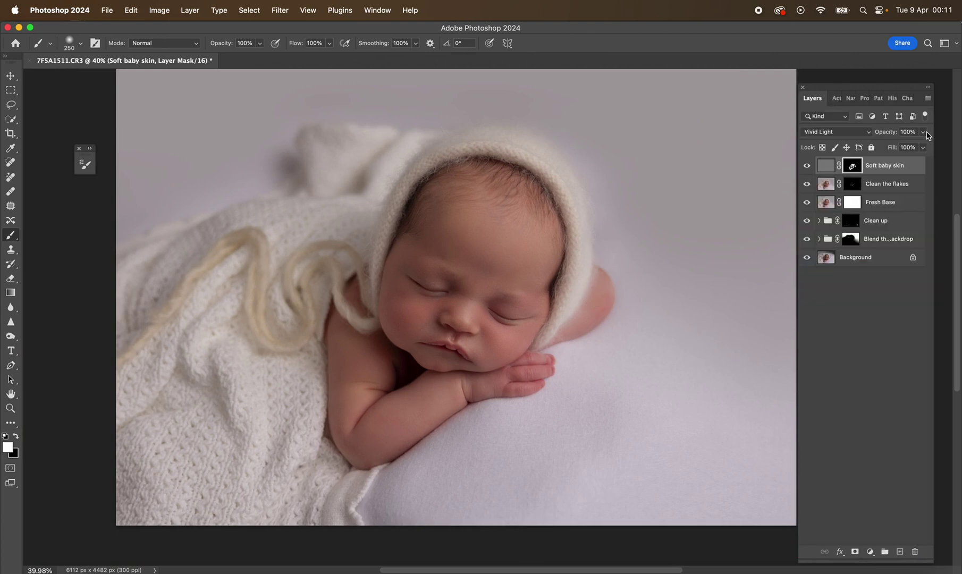
Drop the Soft baby skin layer opacity to 0%, then raise it back to 73%.
drag(927, 133, 861, 150)
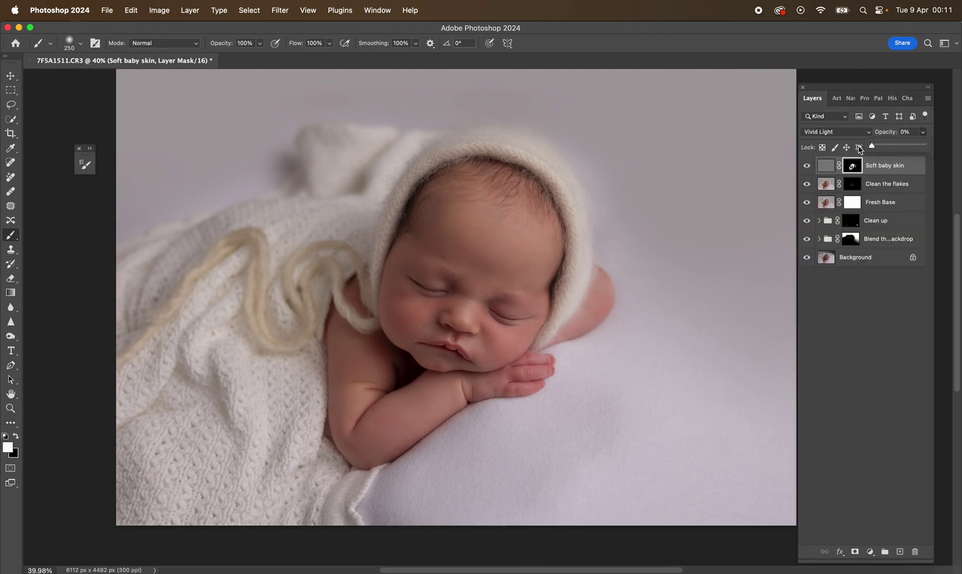
scroll(700, 221, up, 3)
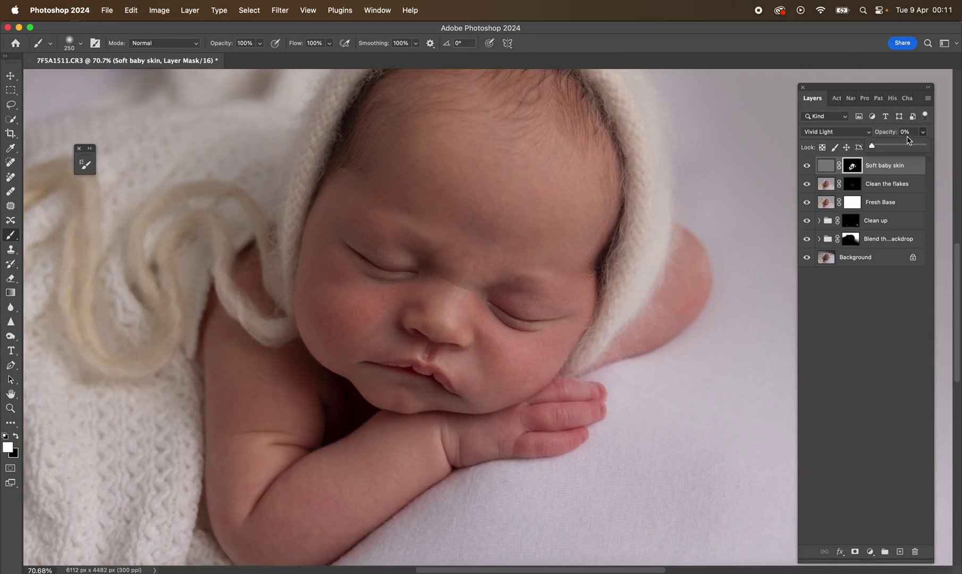
drag(883, 147, 906, 147)
scroll(735, 256, down, 5)
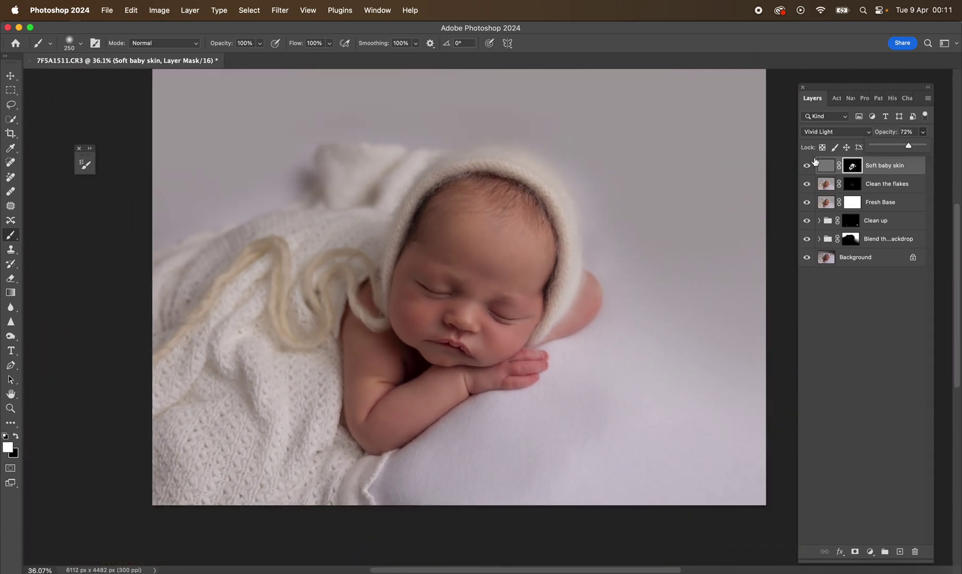
mouse_move(919, 150)
mouse_down()
mouse_move(937, 150)
mouse_move(910, 150)
mouse_up()
click(839, 99)
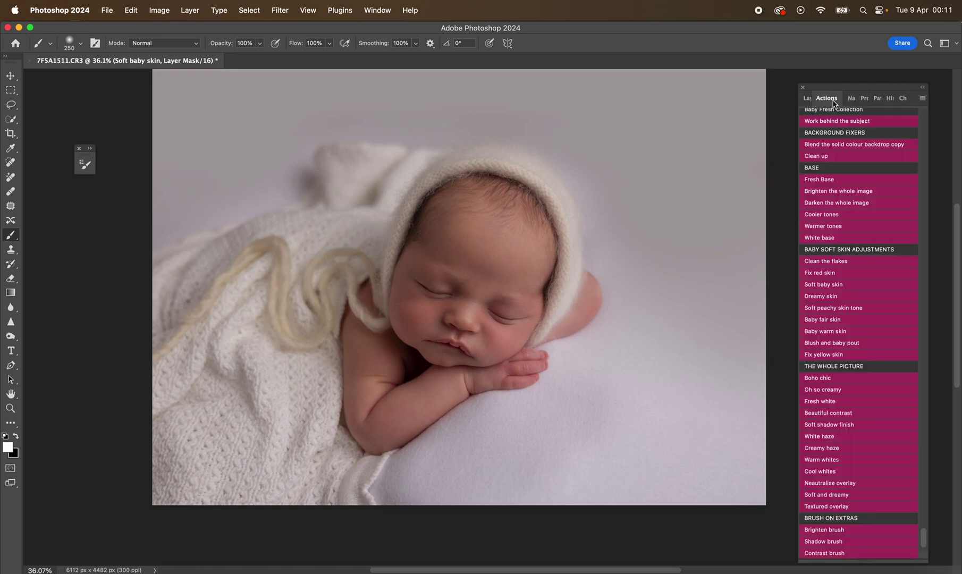
Run Dreamy skin and brush its mask over the baby's face and arms, refining with a 600 px black brush.
click(846, 299)
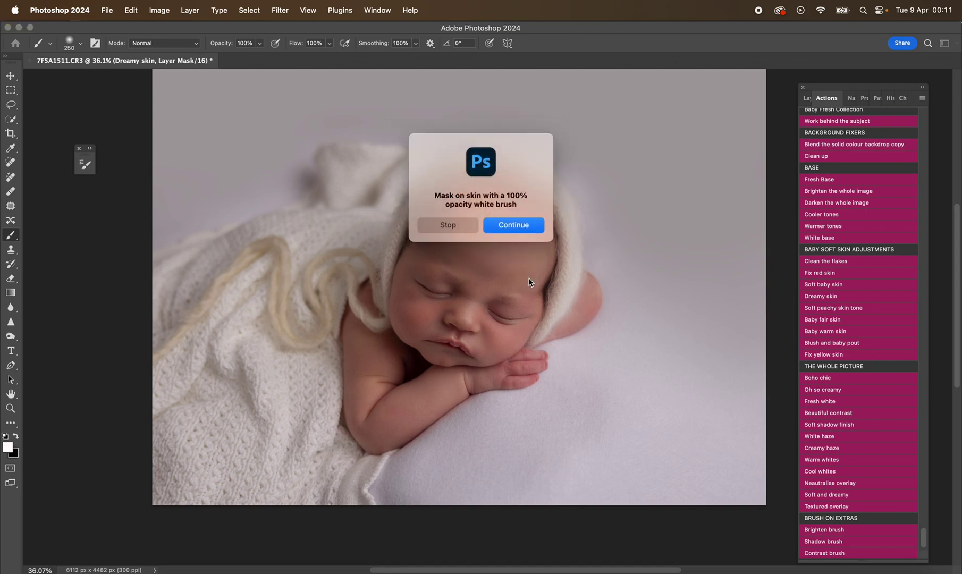
key(Return)
key(bracketright)
key(bracketright)
key(bracketright)
key(bracketright)
key(bracketright)
key(bracketright)
key(bracketright)
key(bracketright)
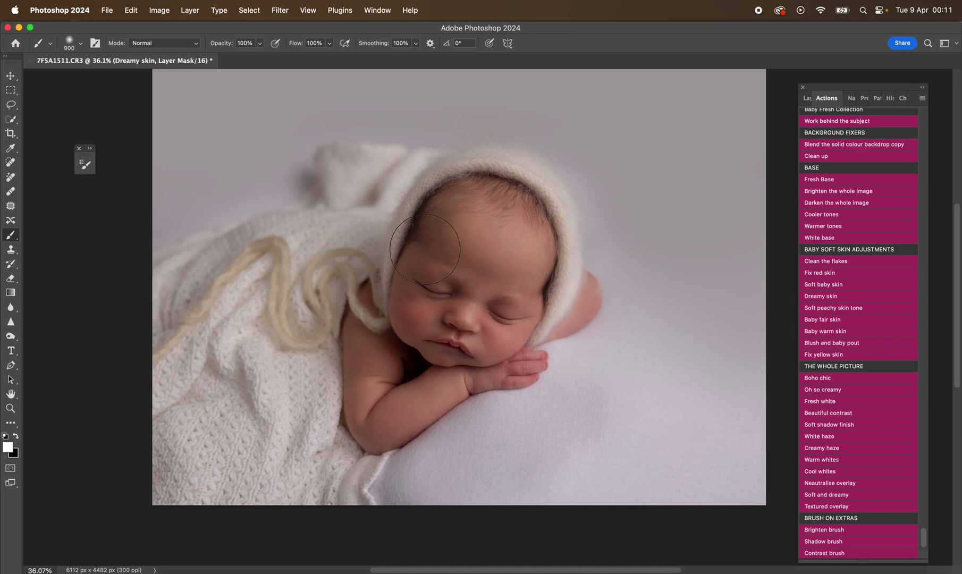
key(x)
key(bracketleft)
key(bracketleft)
key(bracketleft)
click(807, 99)
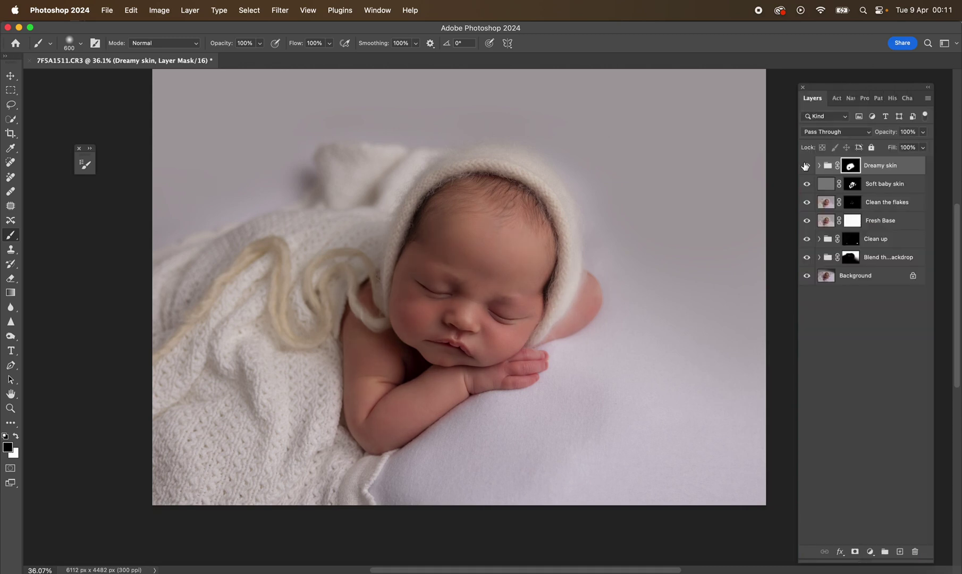
click(837, 98)
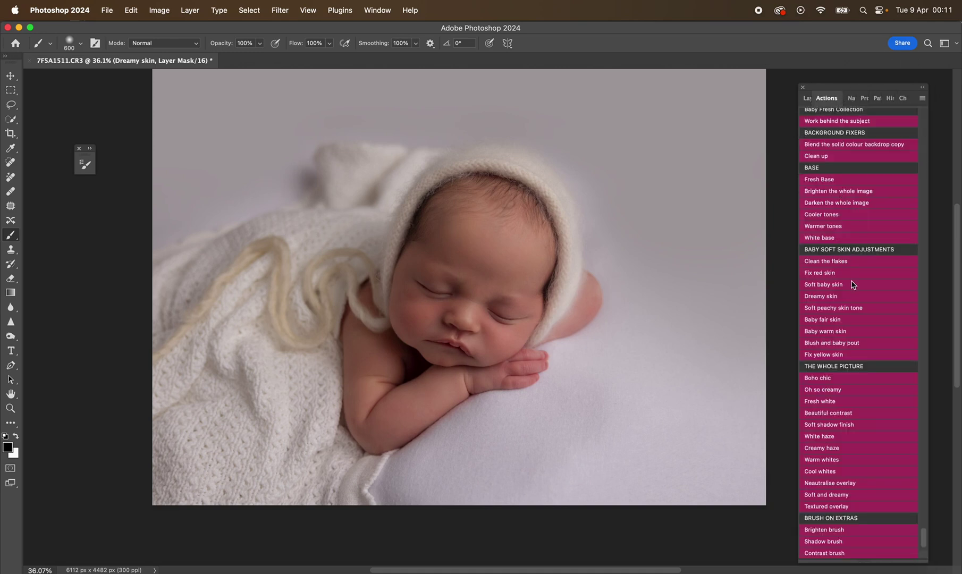
Run Soft peachy skin tone and paint it over the head and arm with a 1300 px white brush.
click(849, 308)
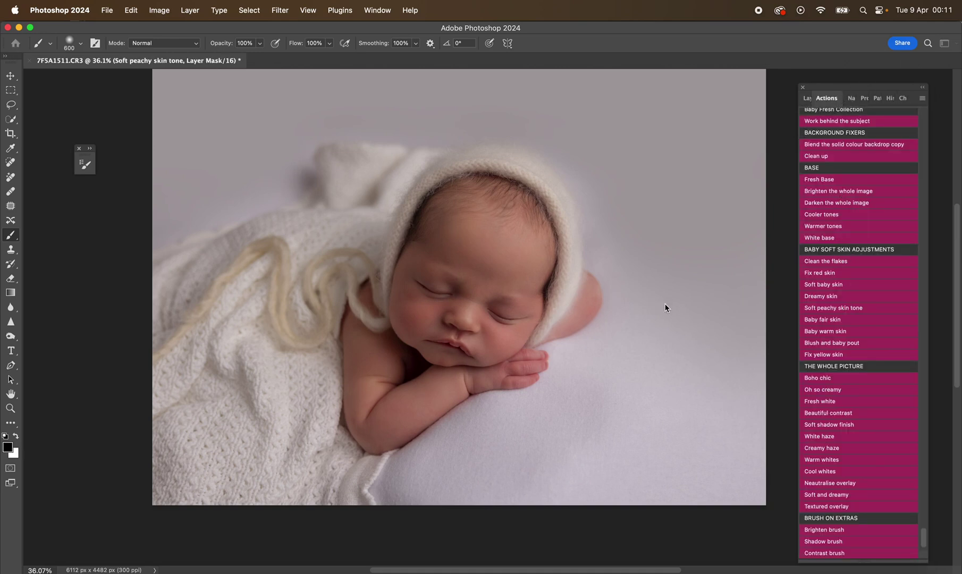
key(Return)
key(bracketright)
key(bracketright)
key(bracketright)
key(bracketright)
key(bracketright)
key(bracketright)
key(bracketright)
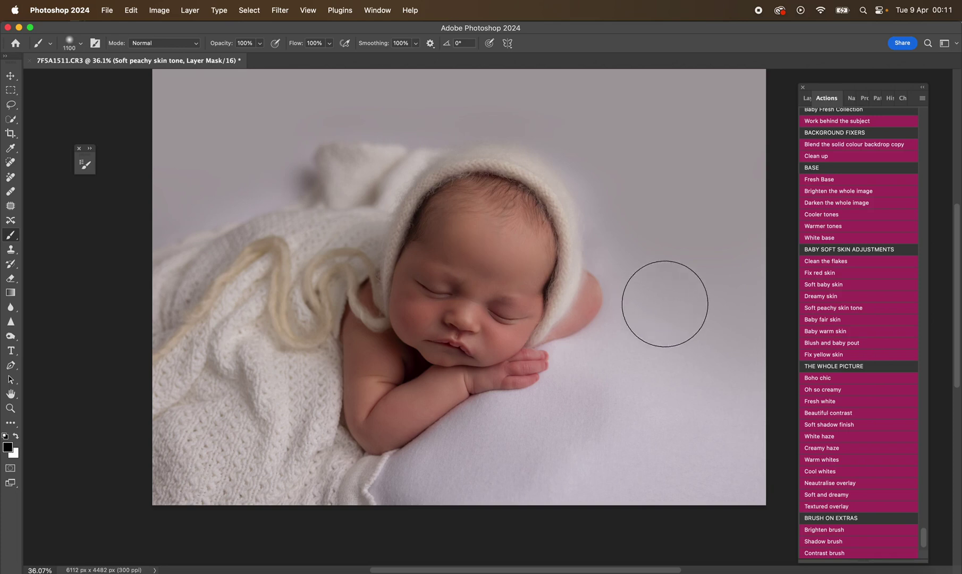
key(x)
mouse_move(499, 247)
mouse_down()
mouse_move(333, 409)
mouse_move(484, 230)
mouse_move(530, 287)
mouse_move(359, 409)
mouse_up()
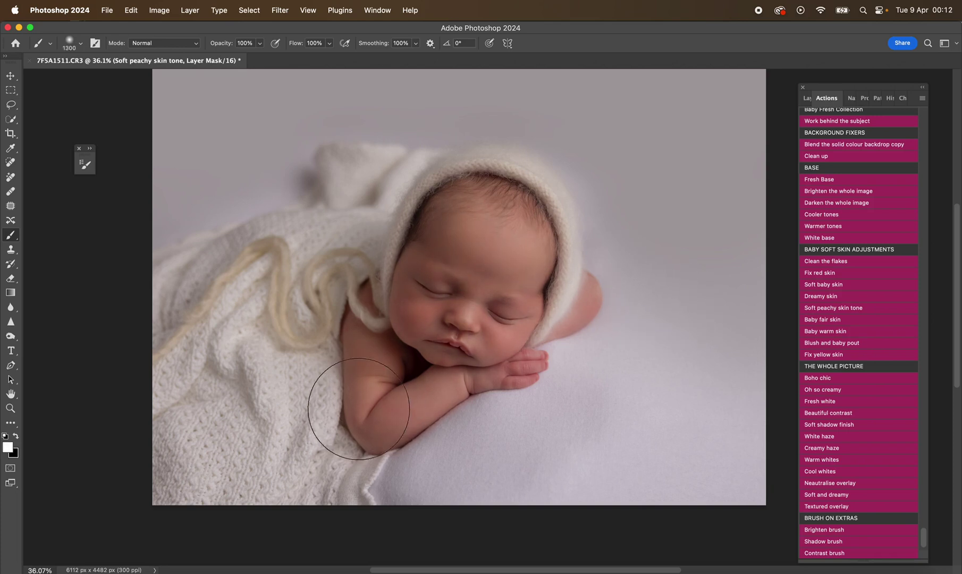
Toggle the Soft peachy skin tone group to compare, then start the Baby fair skin action.
click(807, 98)
click(807, 166)
click(806, 165)
click(806, 165)
click(807, 165)
click(837, 98)
scroll(776, 341, down, 1)
scroll(726, 356, down, 1)
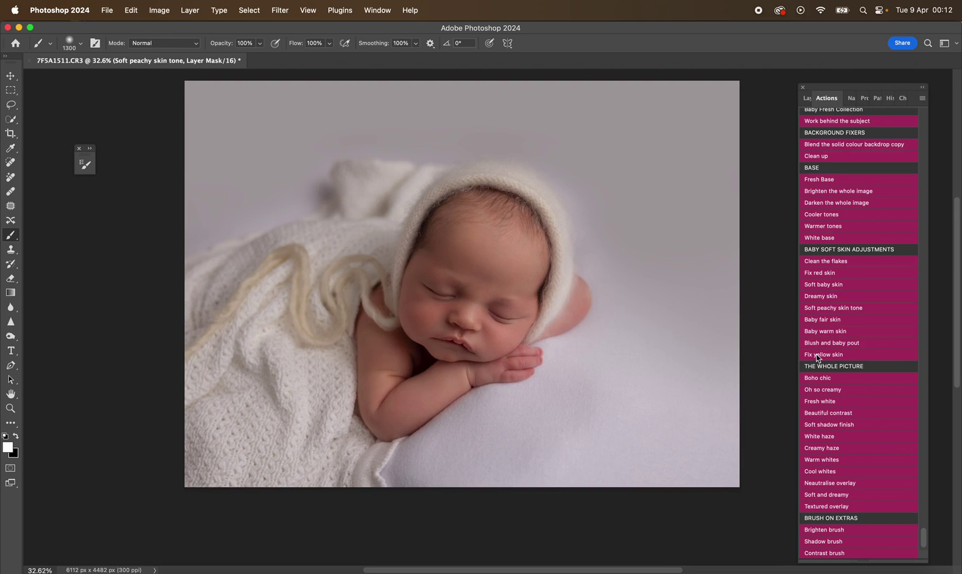
click(831, 320)
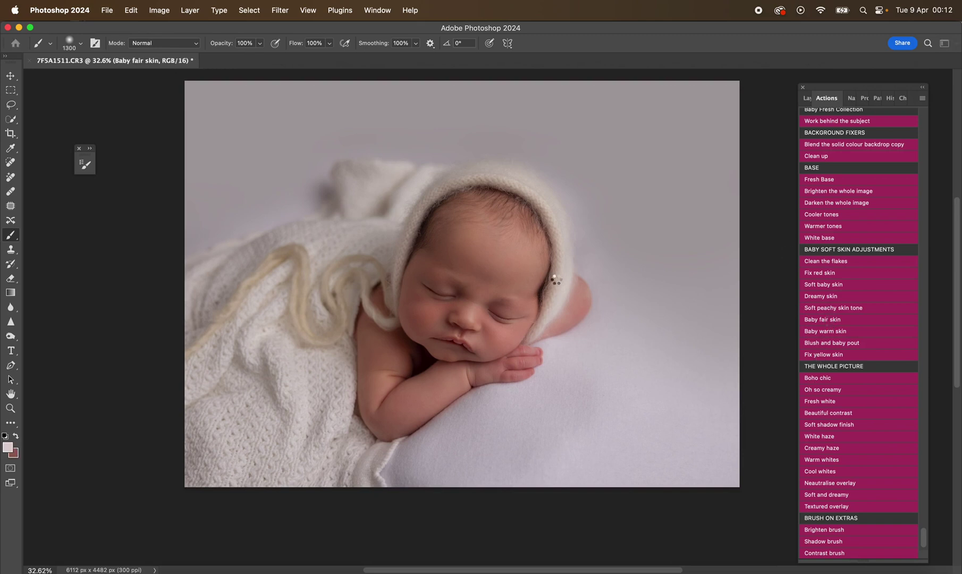
Paint Baby fair skin over the baby's face, then start the Blush and baby pout action.
key(Return)
mouse_move(555, 279)
mouse_down()
mouse_move(466, 279)
mouse_move(451, 323)
mouse_move(488, 282)
mouse_move(477, 261)
mouse_move(444, 339)
mouse_move(401, 386)
mouse_move(399, 365)
mouse_up()
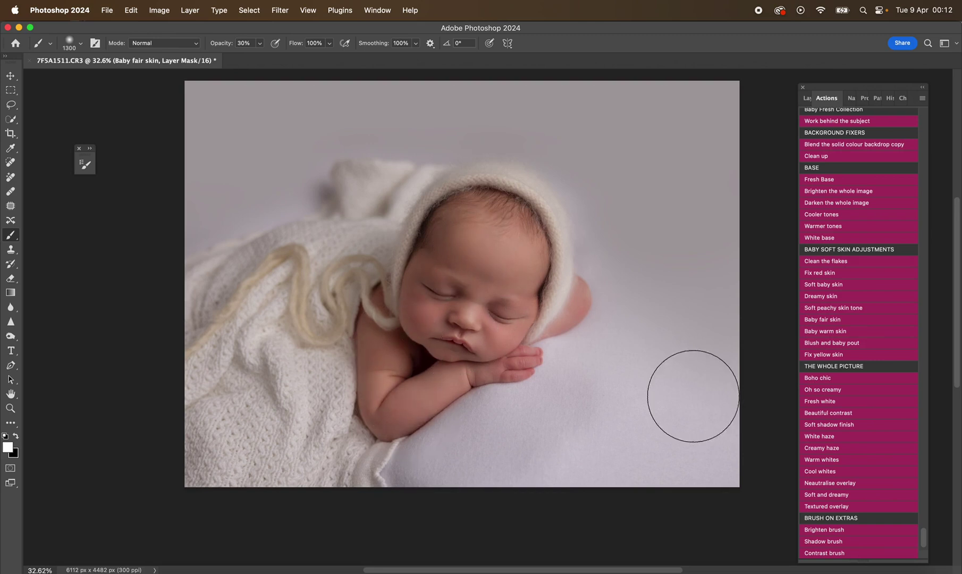
click(838, 346)
key(Return)
Make the blush brush much smaller and switch to painting with black.
key(bracketleft)
key(bracketleft)
key(bracketleft)
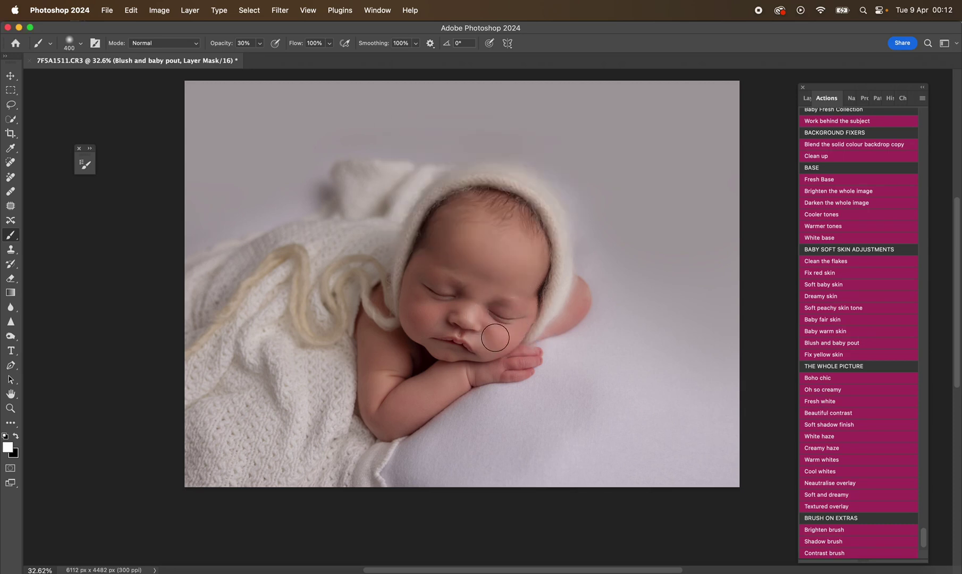
right_click(563, 381)
click(641, 399)
key(Return)
key(x)
key(bracketright)
key(bracketright)
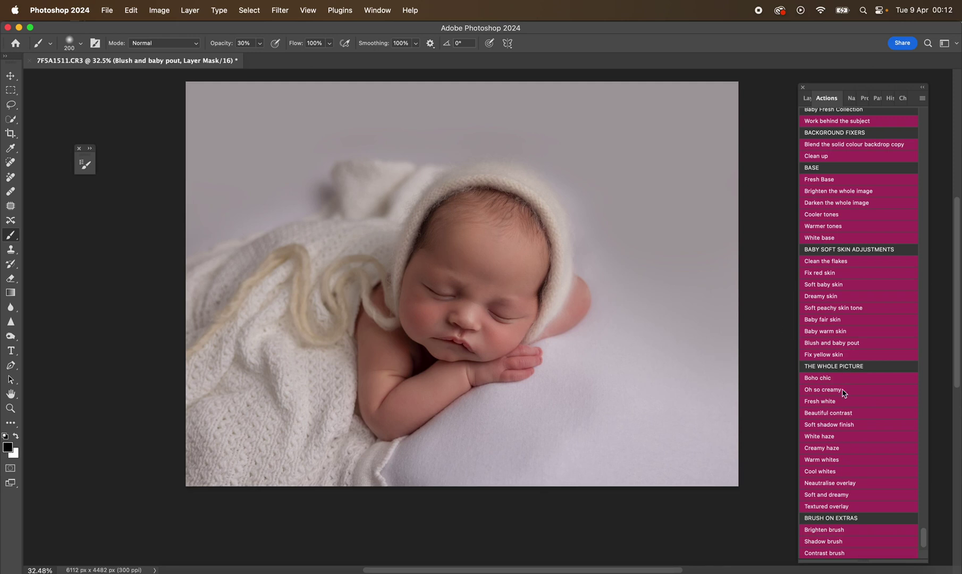
scroll(837, 402, down, 3)
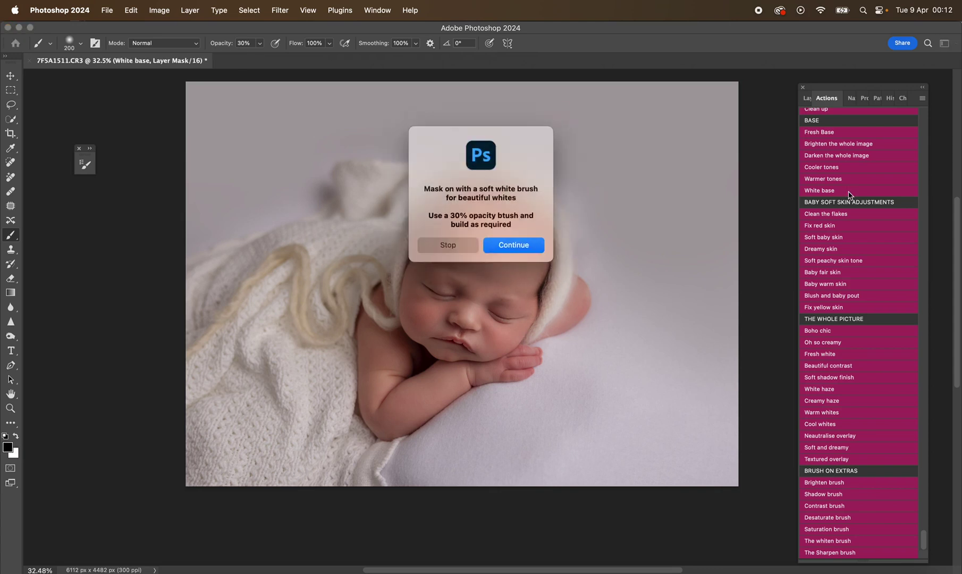
Paint the White base mask over the backdrop with a 3200 px white brush.
key(Return)
scroll(682, 254, up, 2)
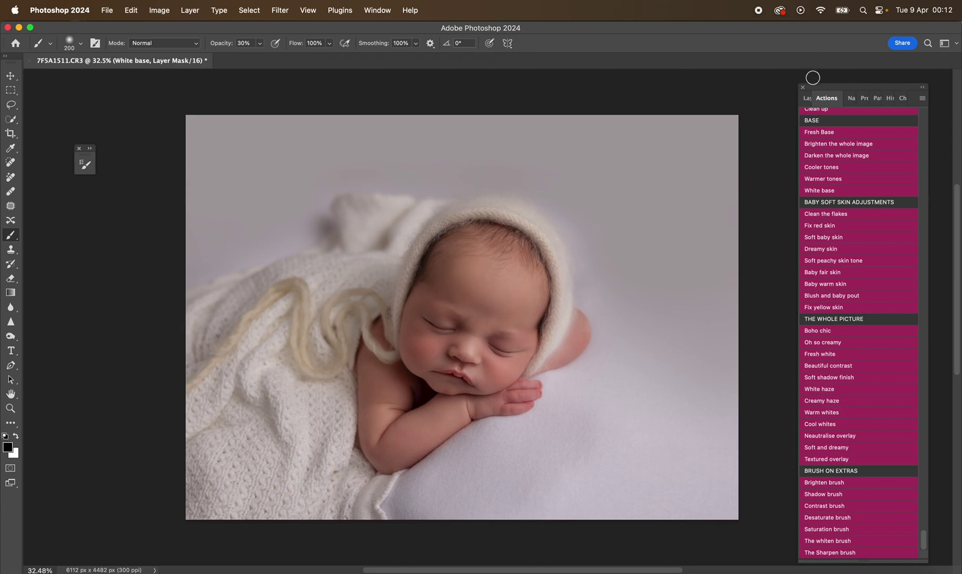
click(808, 100)
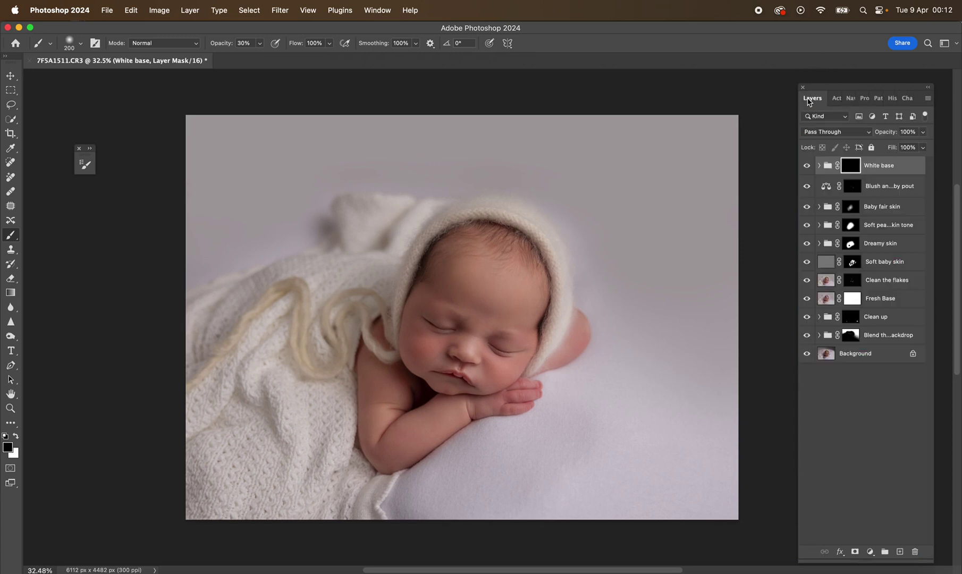
key(x)
right_click(614, 238)
text(3200)
key(Return)
mouse_move(590, 128)
mouse_down()
mouse_move(677, 279)
mouse_move(742, 230)
mouse_move(554, 80)
mouse_move(152, 118)
mouse_move(139, 204)
mouse_up()
mouse_move(773, 151)
mouse_down()
mouse_move(681, 241)
mouse_move(698, 313)
mouse_move(648, 149)
mouse_move(602, 125)
mouse_move(631, 103)
mouse_move(431, 53)
mouse_move(277, 63)
mouse_move(219, 136)
mouse_move(241, 151)
mouse_move(368, 80)
mouse_move(547, 49)
mouse_move(660, 95)
mouse_move(746, 183)
mouse_move(747, 225)
mouse_move(762, 227)
mouse_move(704, 200)
mouse_move(658, 161)
mouse_move(688, 121)
mouse_move(573, 114)
mouse_up()
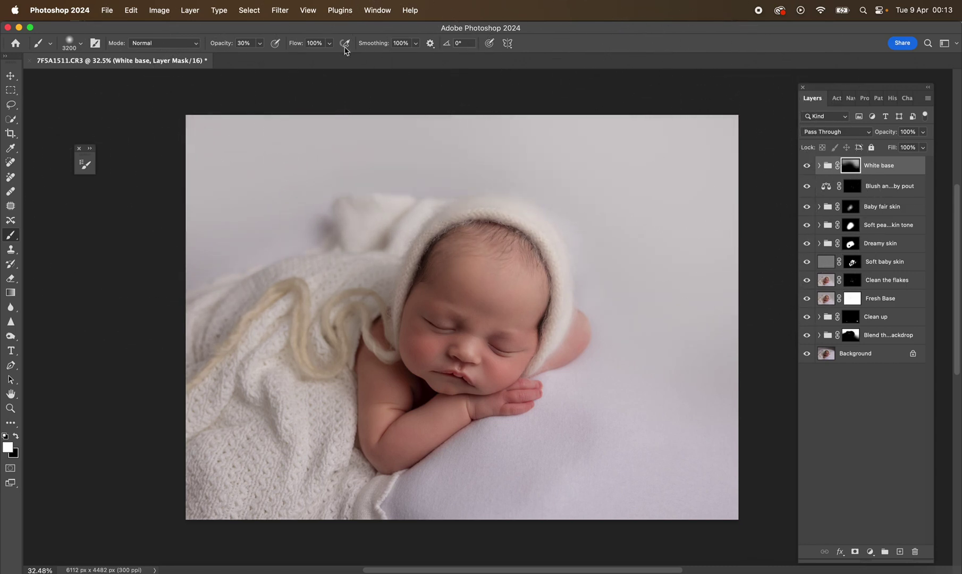
Paint the hairline with a 476 px black brush to keep its natural darkness.
key(x)
right_click(454, 329)
drag(603, 361, 580, 360)
click(544, 295)
mouse_move(494, 241)
mouse_down()
mouse_move(447, 250)
mouse_move(520, 236)
mouse_move(505, 237)
mouse_up()
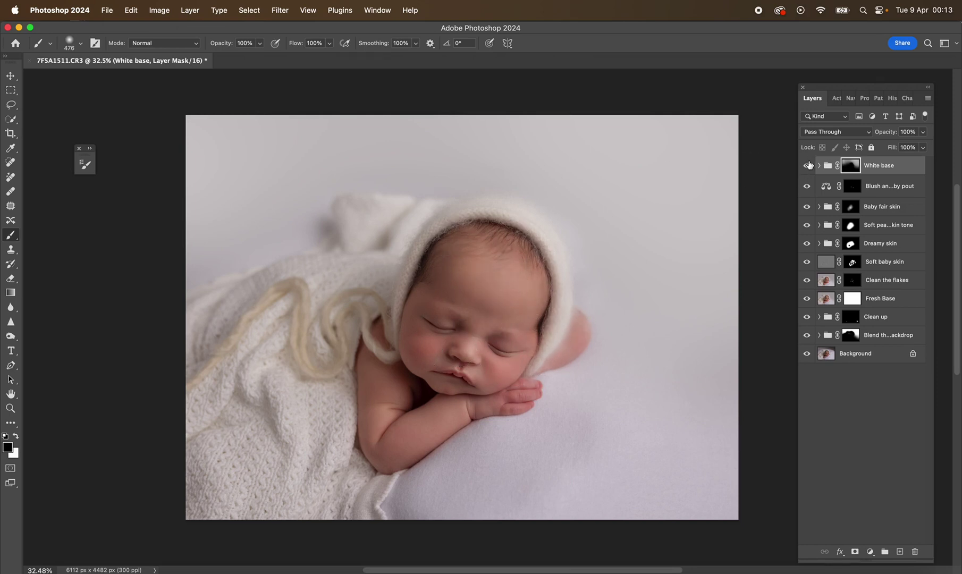
Toggle the White base effect off and on to compare the result.
click(807, 165)
click(808, 165)
click(807, 166)
click(808, 167)
click(836, 98)
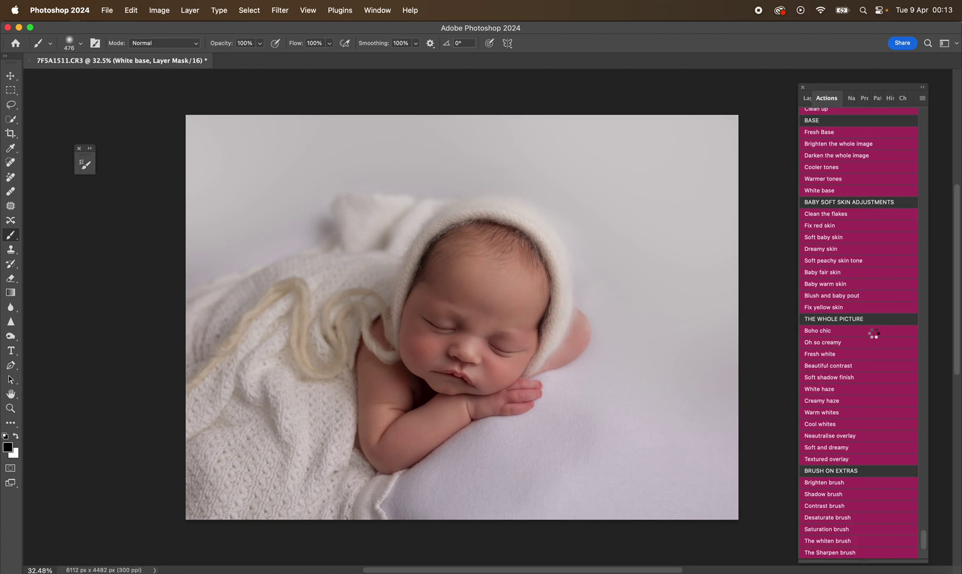
Try a 3200 px Brighten brush stroke on the baby's face, then undo it.
key(Return)
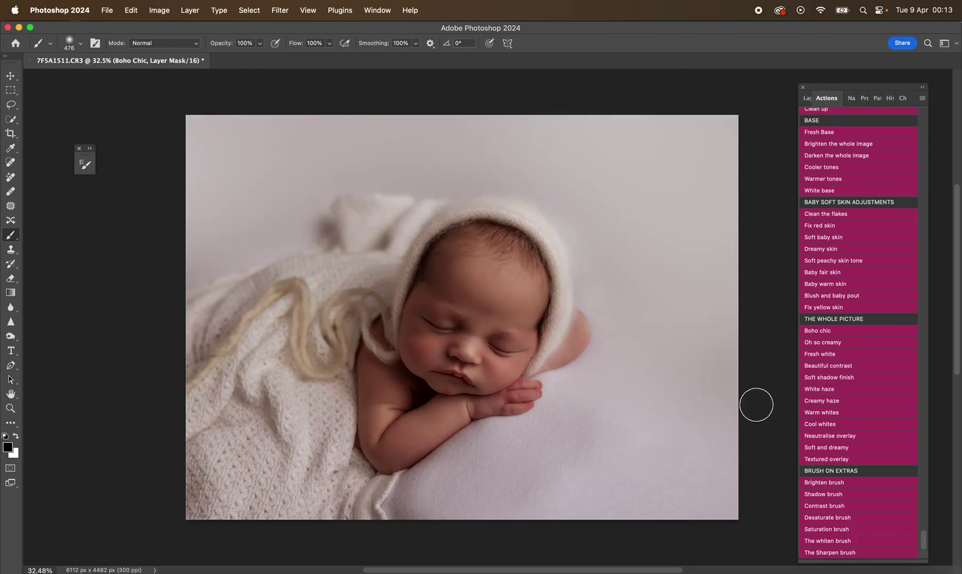
scroll(713, 404, down, 2)
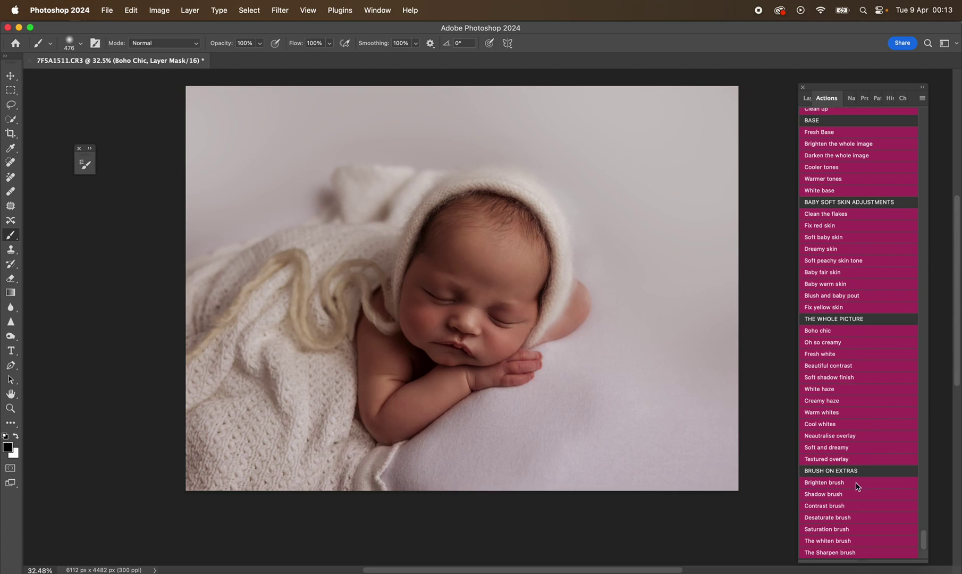
click(830, 482)
key(Return)
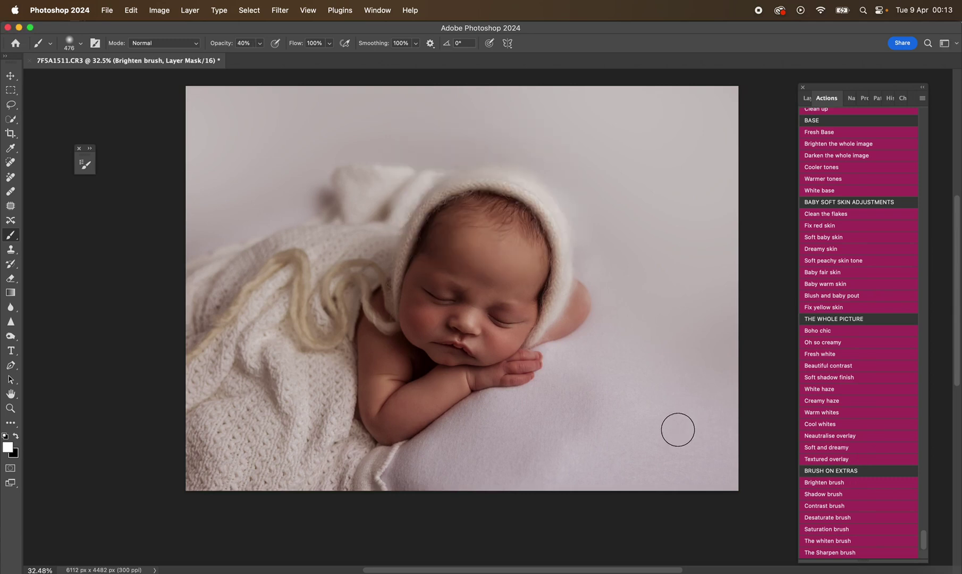
right_click(685, 428)
drag(807, 407, 804, 402)
key(Return)
drag(518, 253, 520, 215)
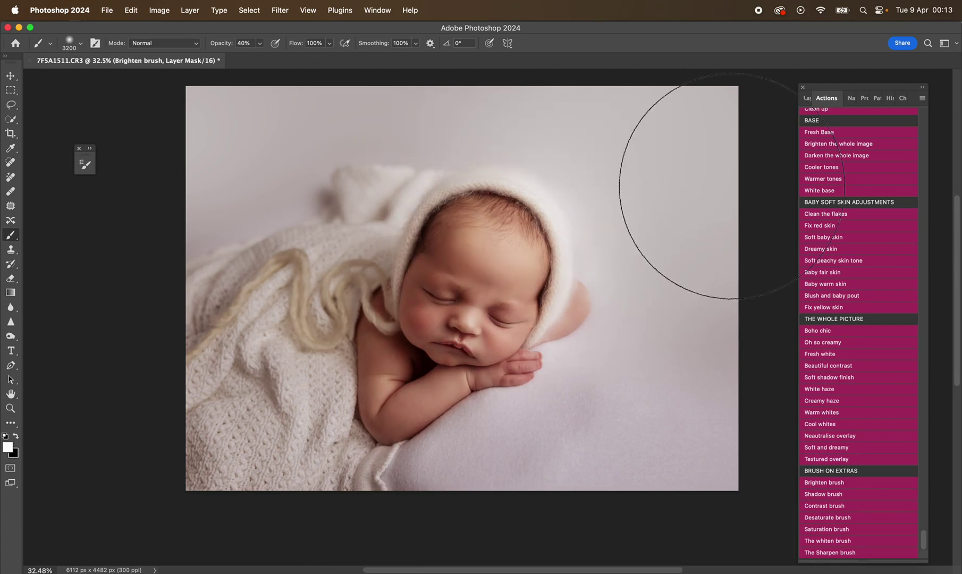
key(super+z)
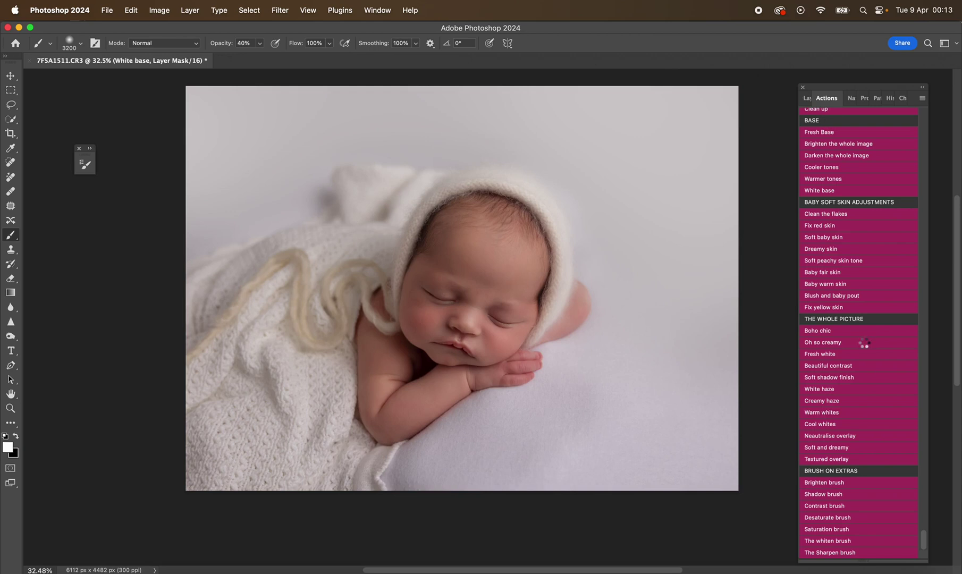
Revert the Oh so creamy effect and continue the Fresh white action.
key(Return)
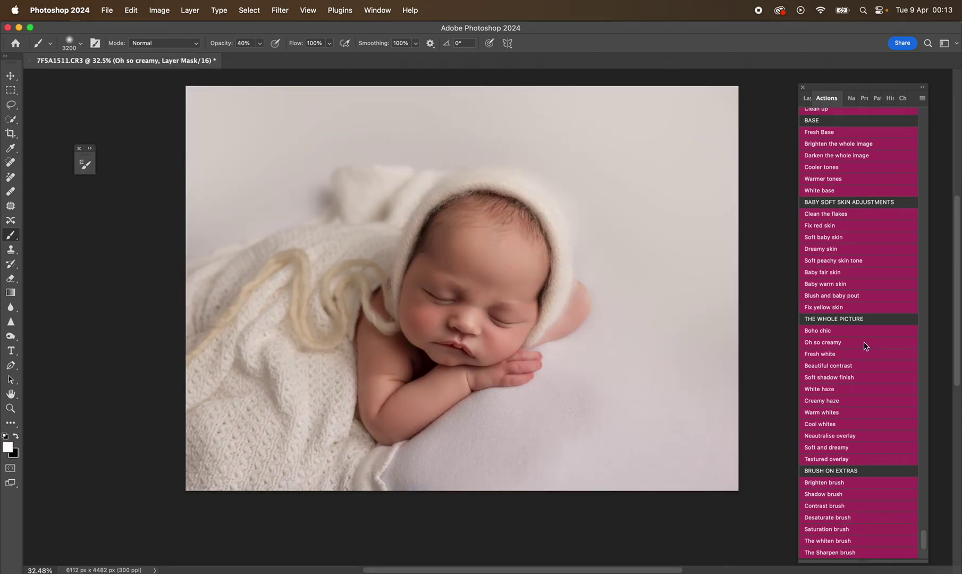
key(super+z)
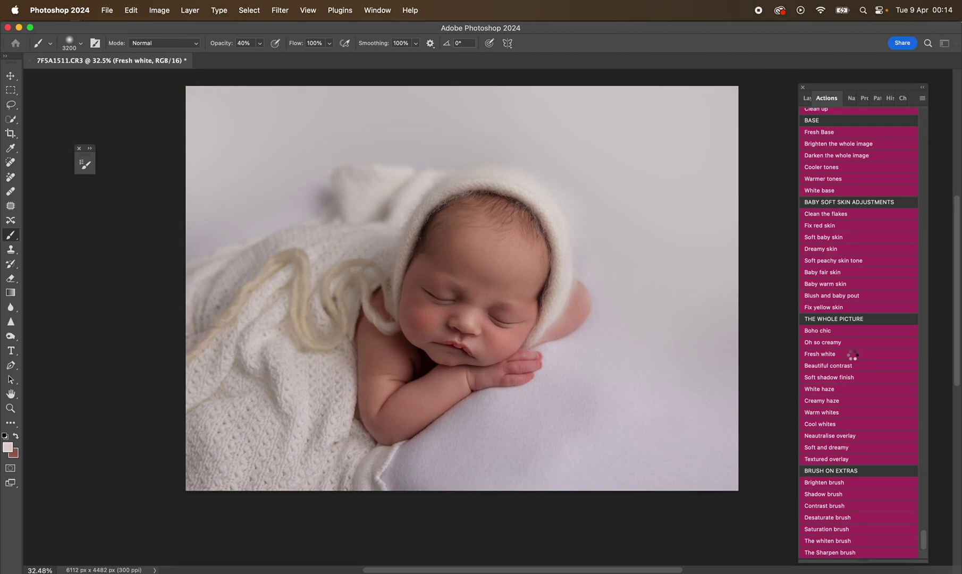
key(Return)
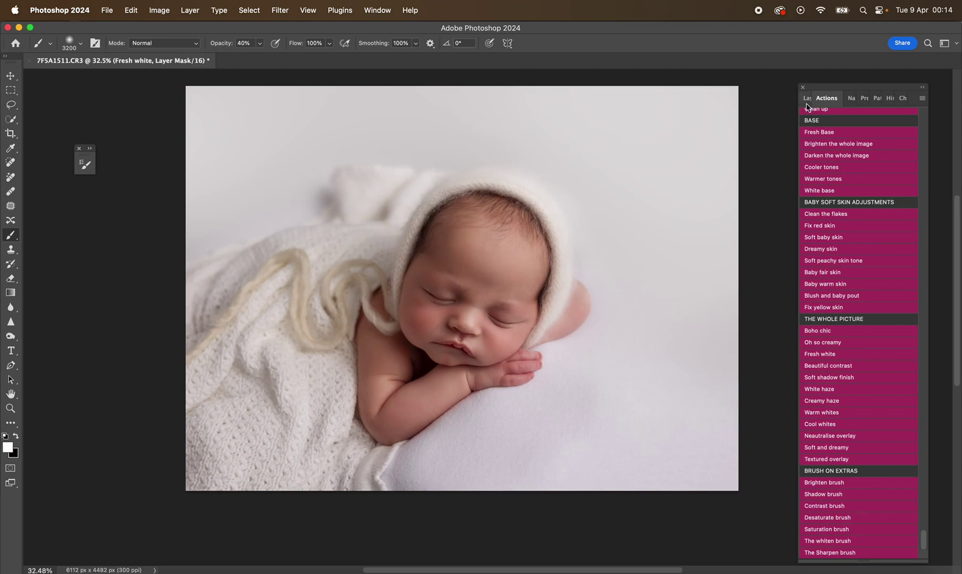
Toggle the Fresh white group on and off to compare, then start Beautiful contrast.
click(807, 98)
click(807, 166)
click(806, 166)
click(807, 166)
click(806, 166)
click(806, 166)
click(837, 98)
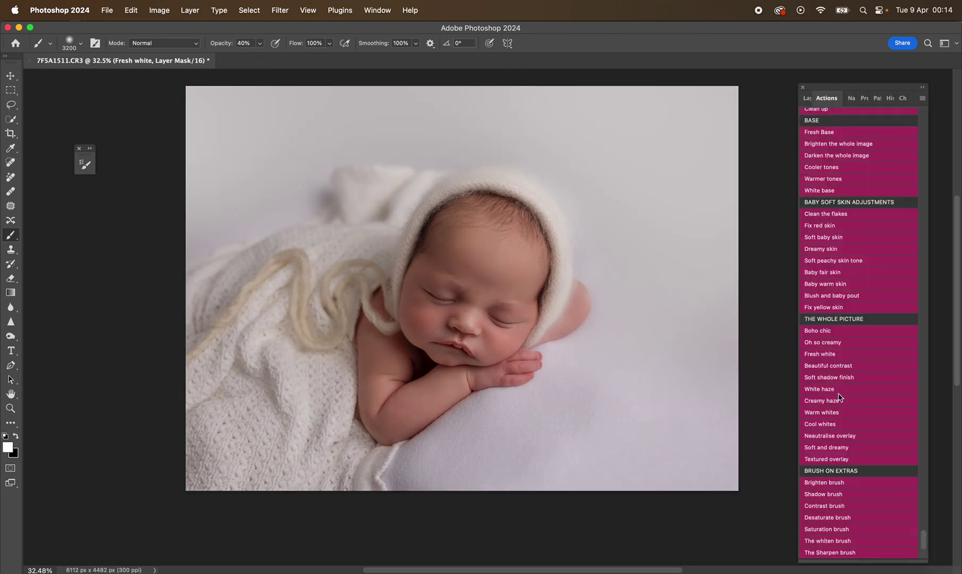
click(842, 371)
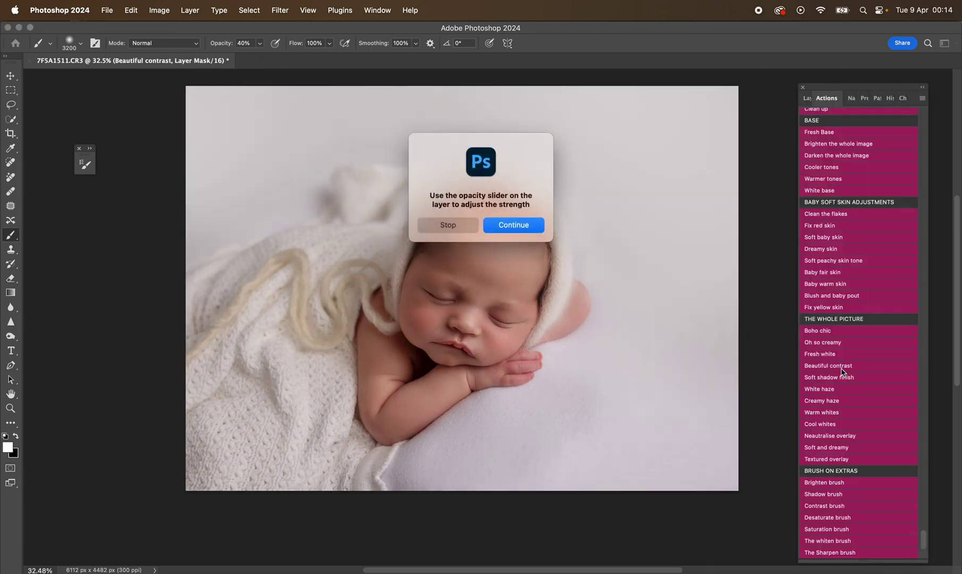
Continue Beautiful contrast and toggle its layer off and on to compare.
key(Return)
click(807, 98)
click(807, 167)
click(806, 167)
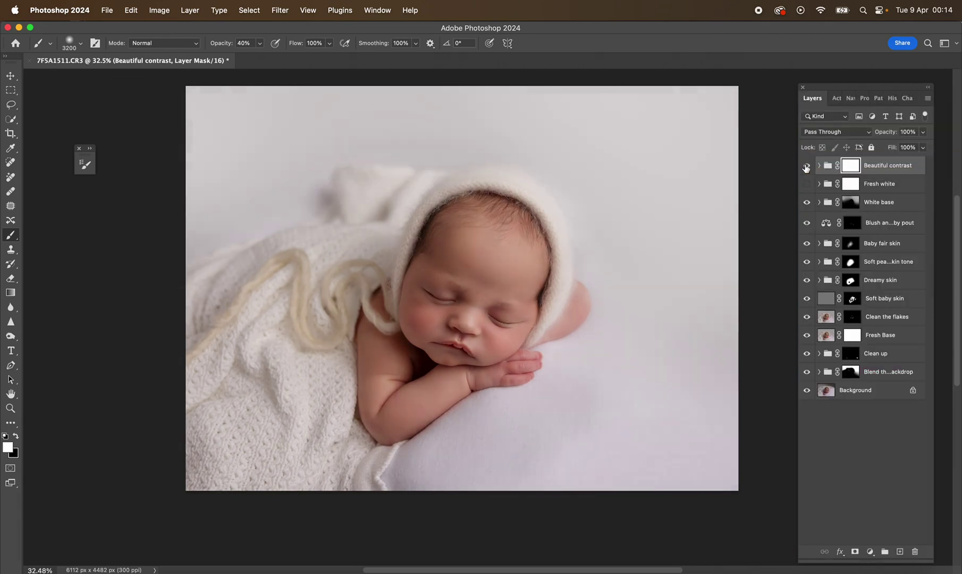
click(806, 166)
click(832, 97)
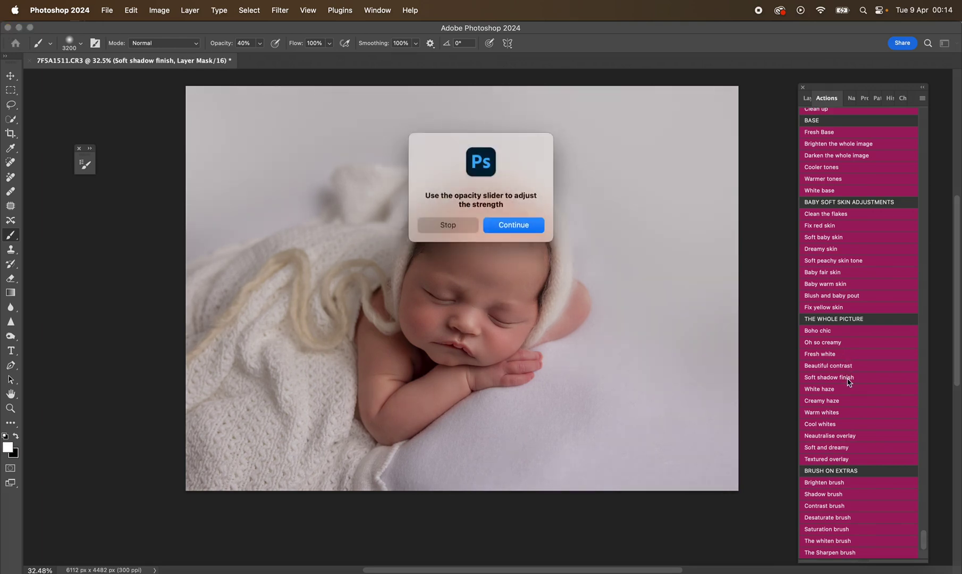
Continue Soft shadow finish and compare the photo with and without it.
key(Return)
click(806, 98)
click(807, 166)
click(808, 166)
click(808, 166)
click(807, 165)
click(807, 165)
click(833, 98)
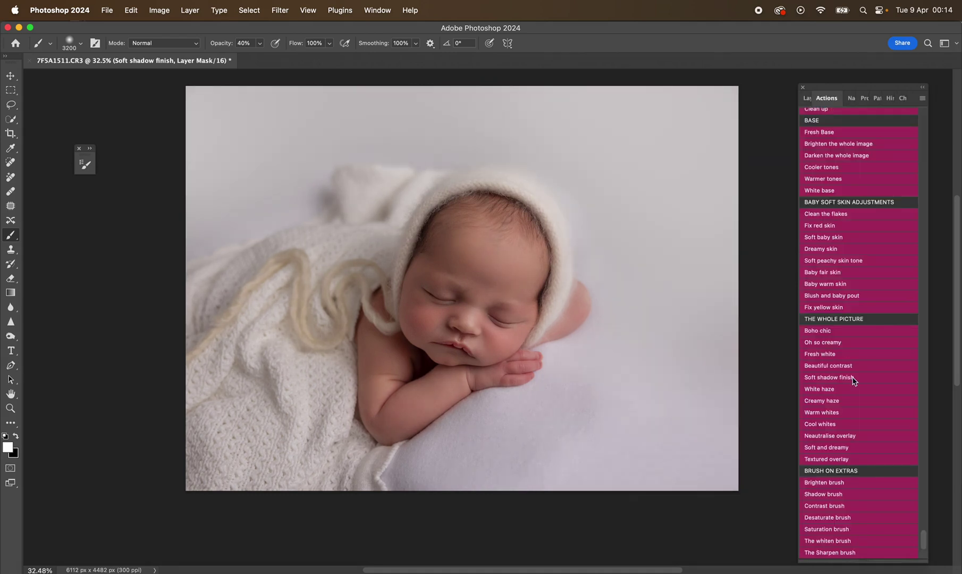
Try Creamy haze, masking it off the face with a 60% 2300 px black brush, then discard it.
click(850, 404)
click(511, 252)
key(x)
key(6)
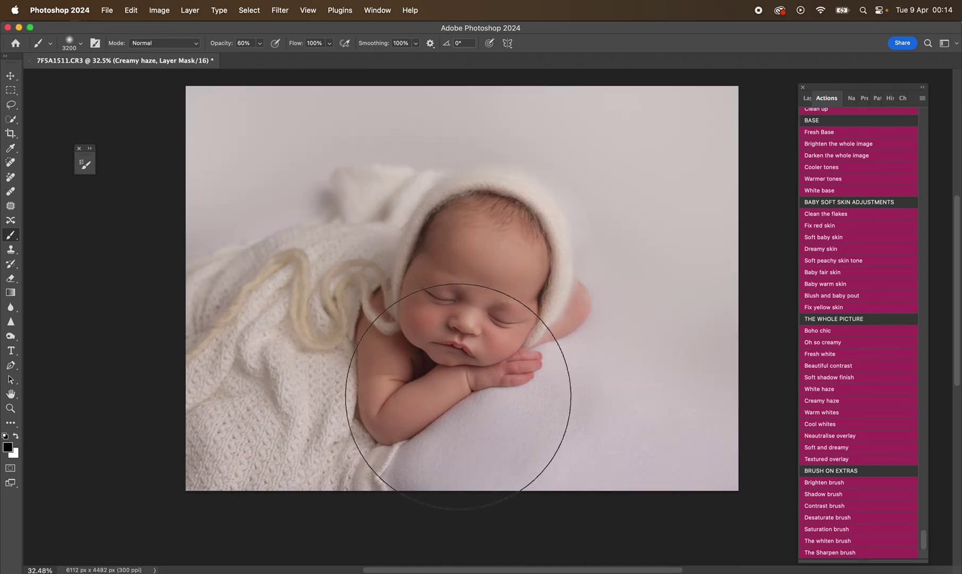
key(bracketleft)
key(bracketleft)
key(bracketleft)
key(bracketleft)
key(bracketleft)
key(bracketleft)
key(bracketleft)
key(bracketleft)
key(bracketleft)
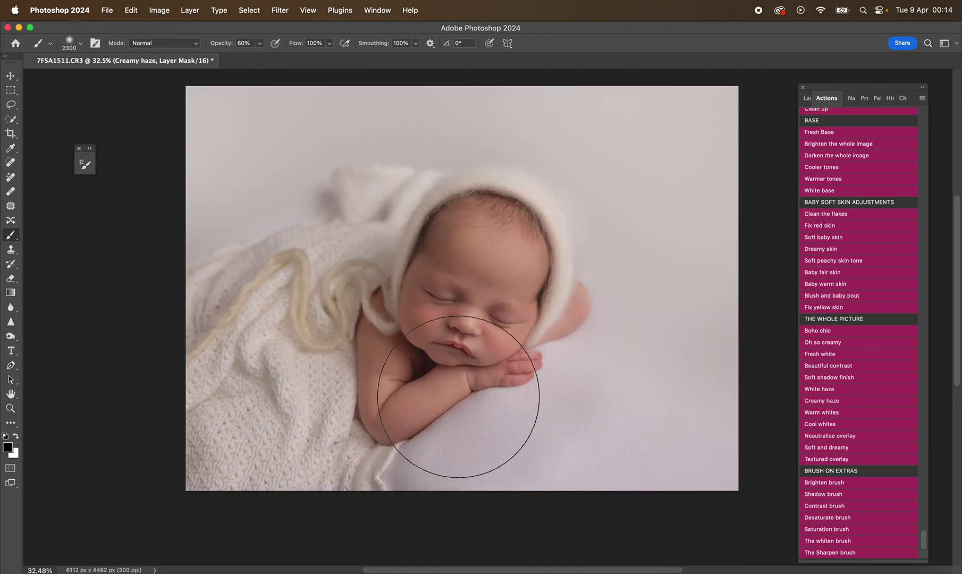
mouse_move(467, 328)
mouse_down()
mouse_move(467, 289)
mouse_move(450, 327)
mouse_move(405, 342)
mouse_up()
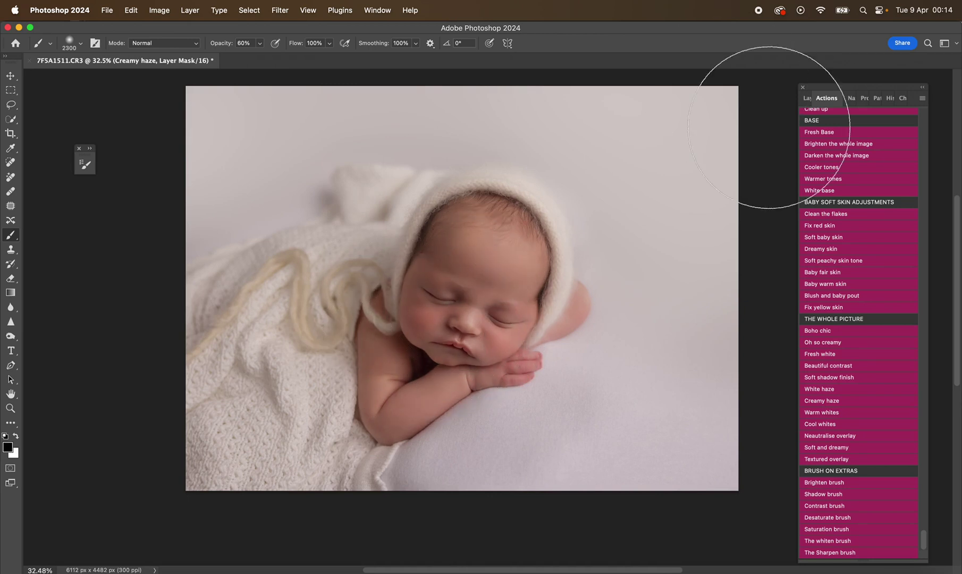
click(877, 376)
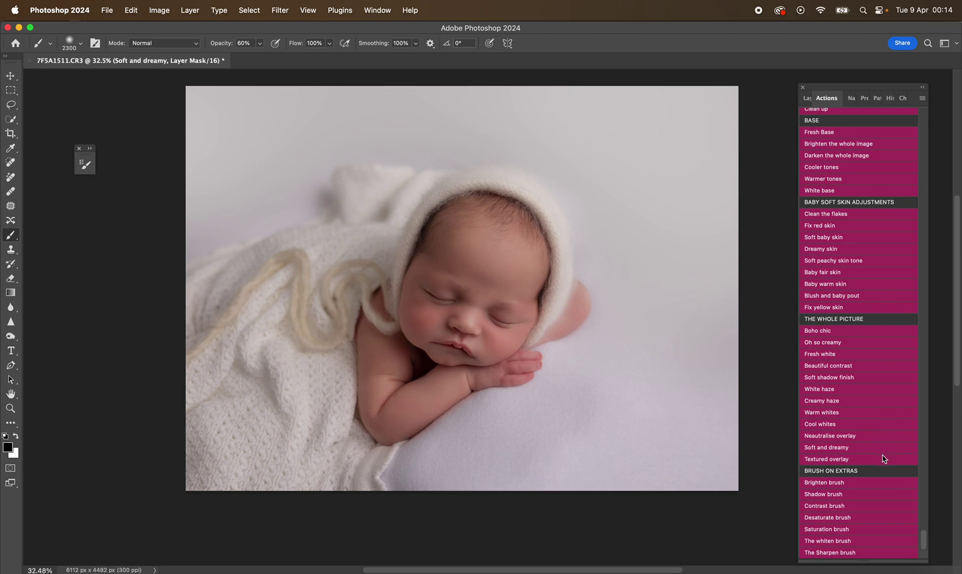
click(885, 459)
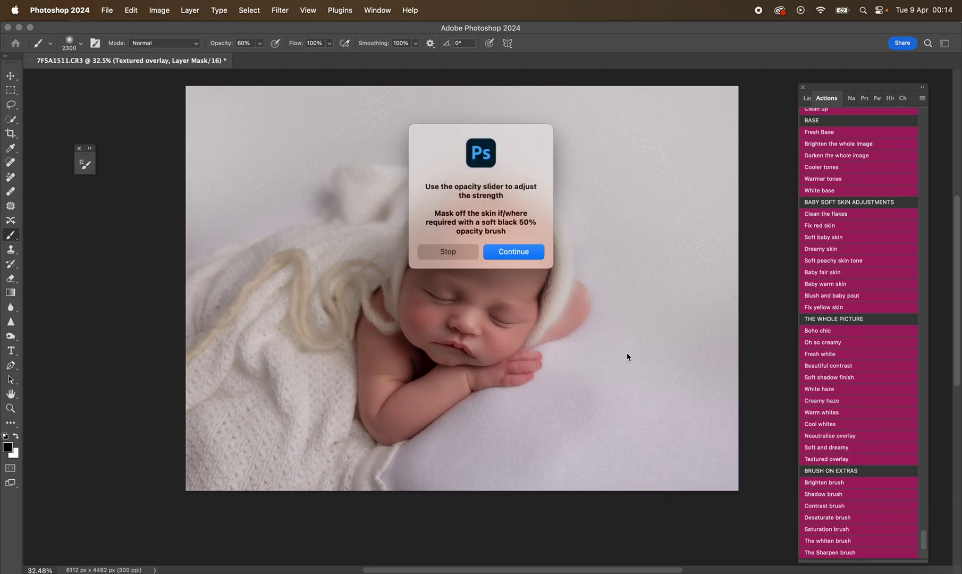
Continue Textured overlay and paint its mask black over the baby's face.
key(Return)
scroll(627, 353, up, 5)
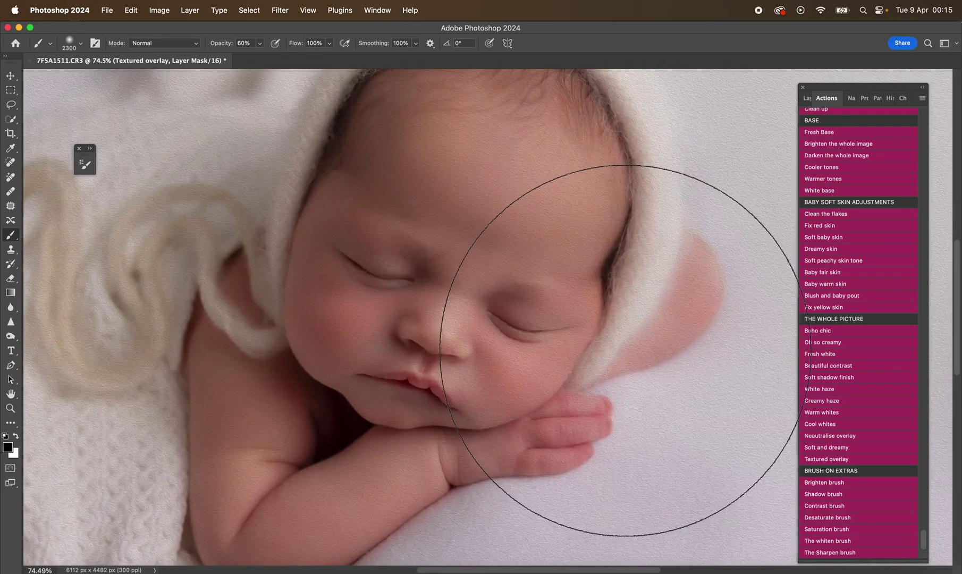
scroll(626, 351, right, 3)
scroll(627, 351, down, 2)
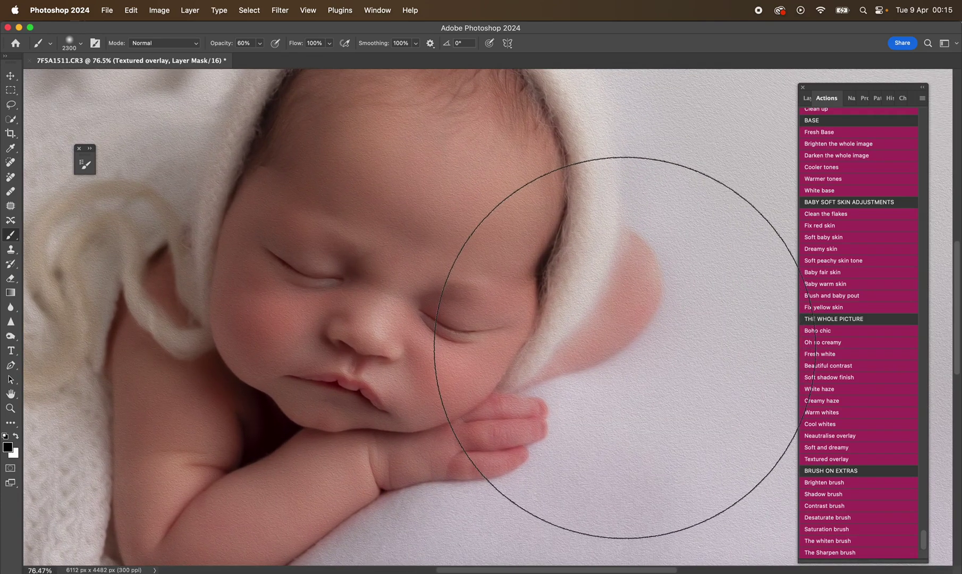
mouse_move(318, 240)
mouse_down()
mouse_move(397, 214)
mouse_move(289, 290)
mouse_move(389, 281)
mouse_up()
scroll(388, 280, down, 5)
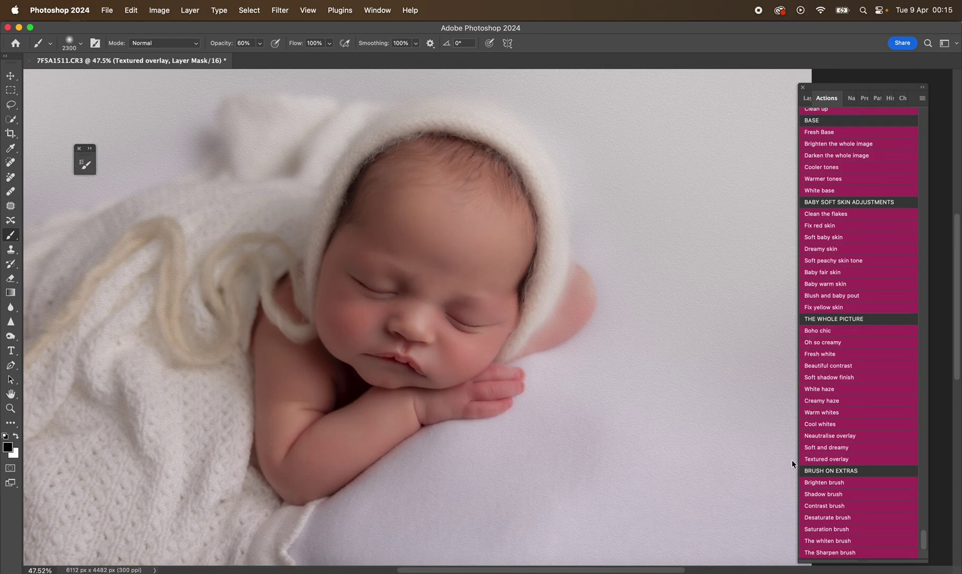
scroll(625, 426, down, 2)
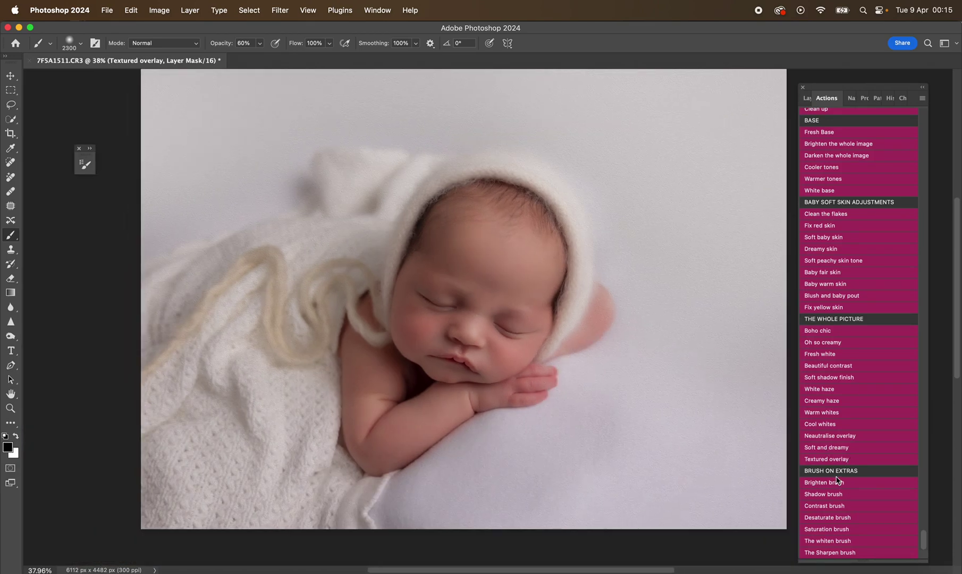
click(838, 480)
Add Brighten brush at 20% and Shadow brush at 50%, then set black at 100% strength.
key(Return)
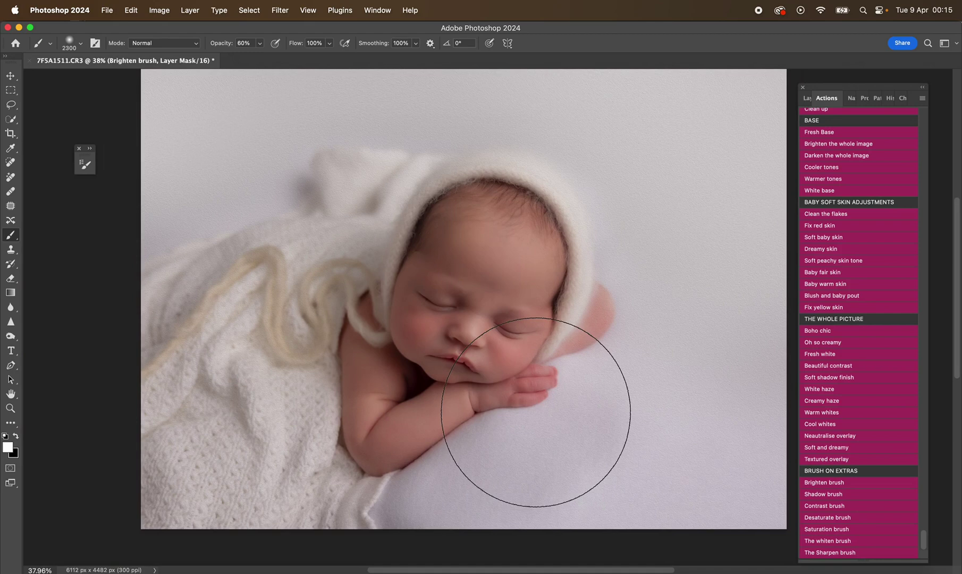
key(2)
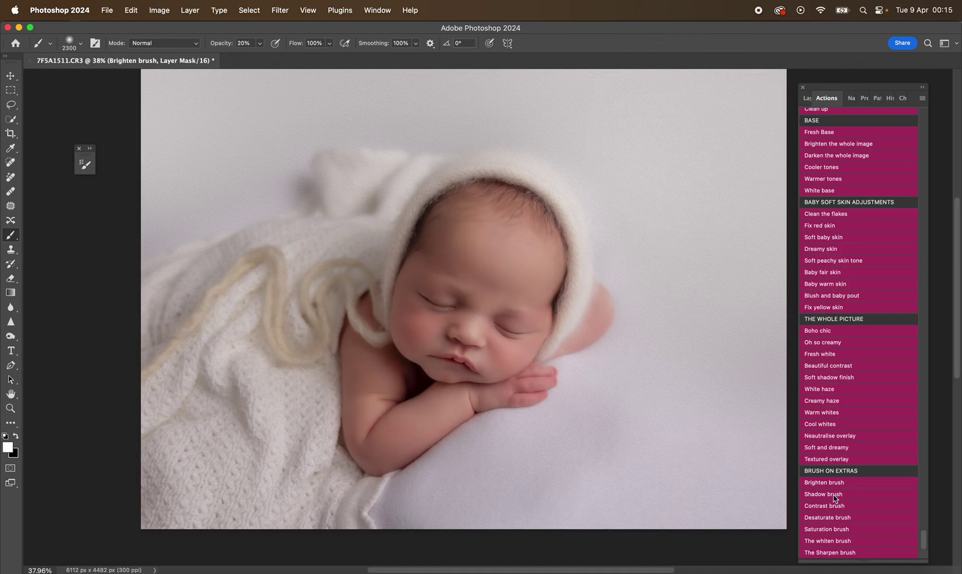
click(833, 495)
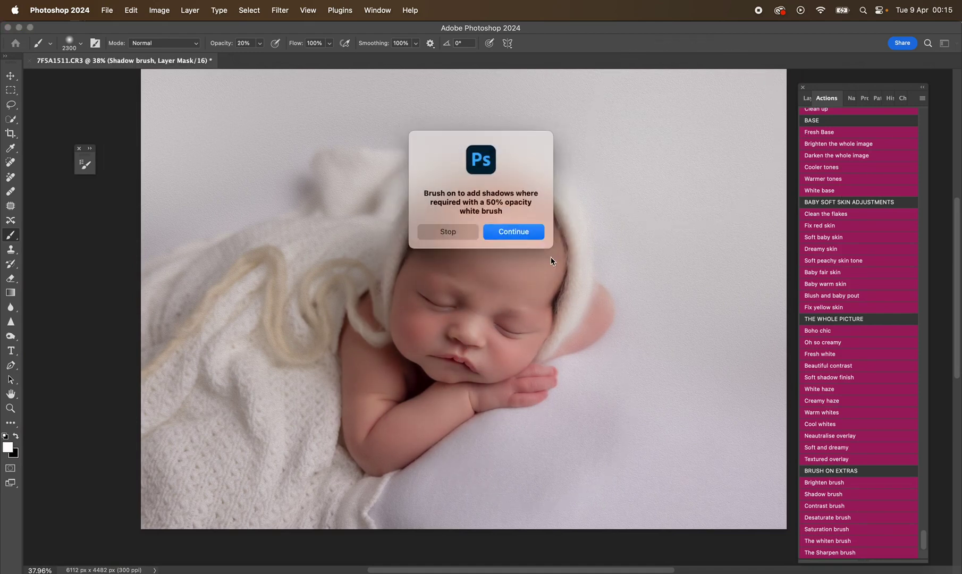
key(Return)
key(5)
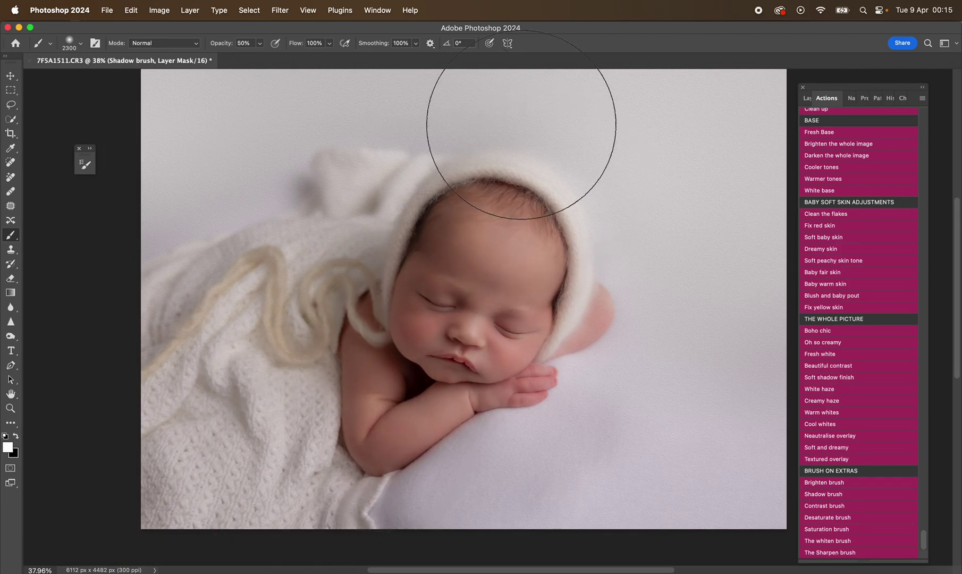
key(x)
key(0)
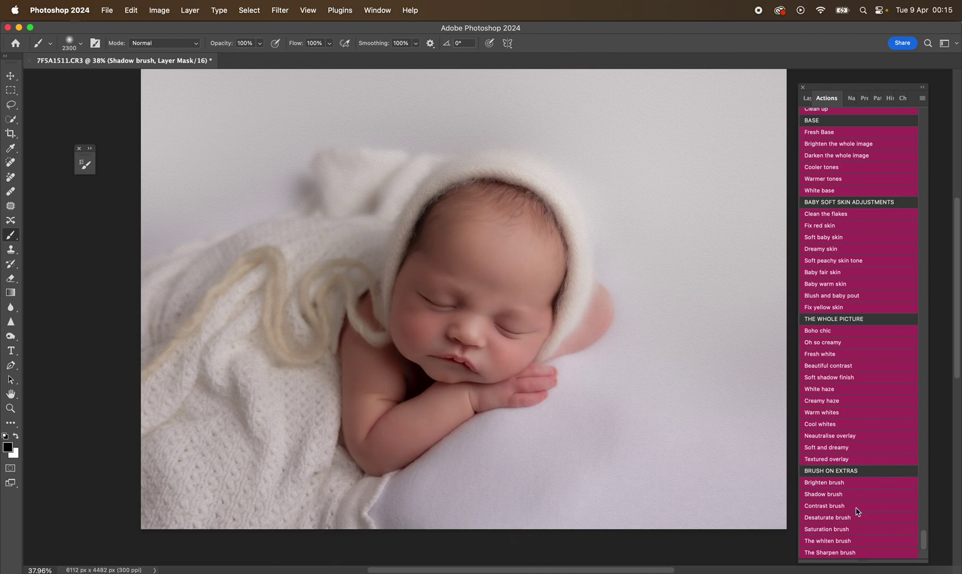
Try the Contrast and Desaturate brushes and undo both layers.
click(856, 507)
key(x)
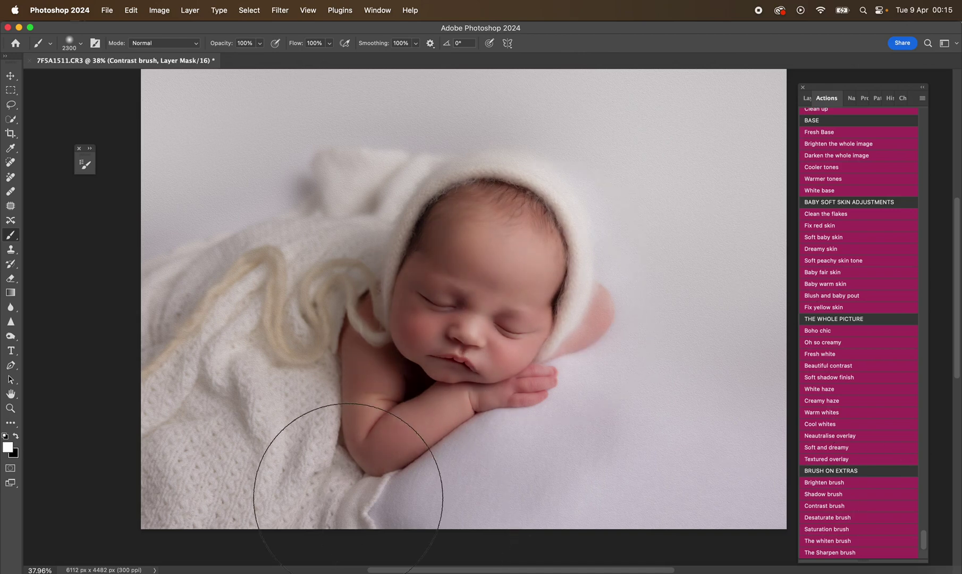
key(super+z)
click(821, 519)
click(534, 232)
key(super+z)
key(super+z)
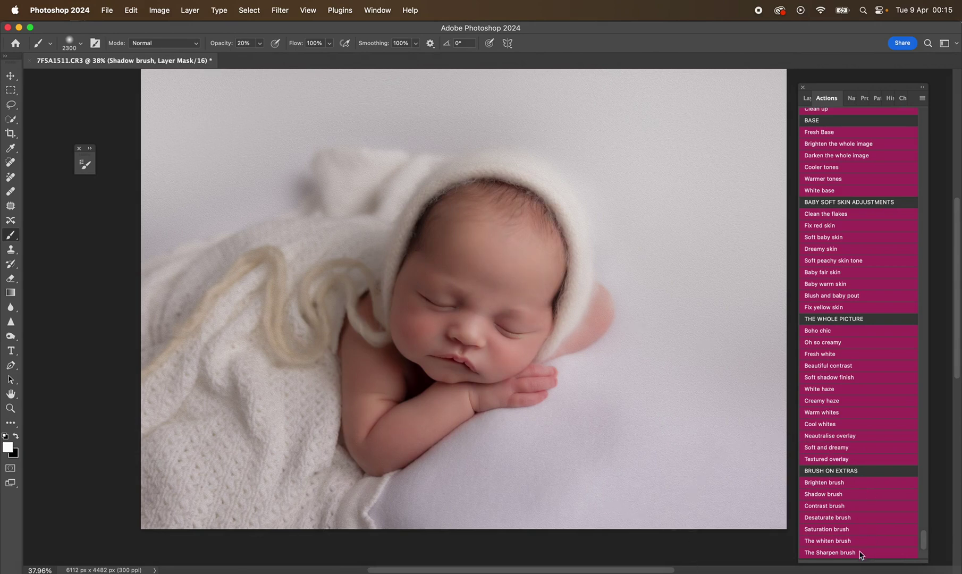
Add The whiten brush and whiten the blanket at the lower left.
click(861, 541)
key(Return)
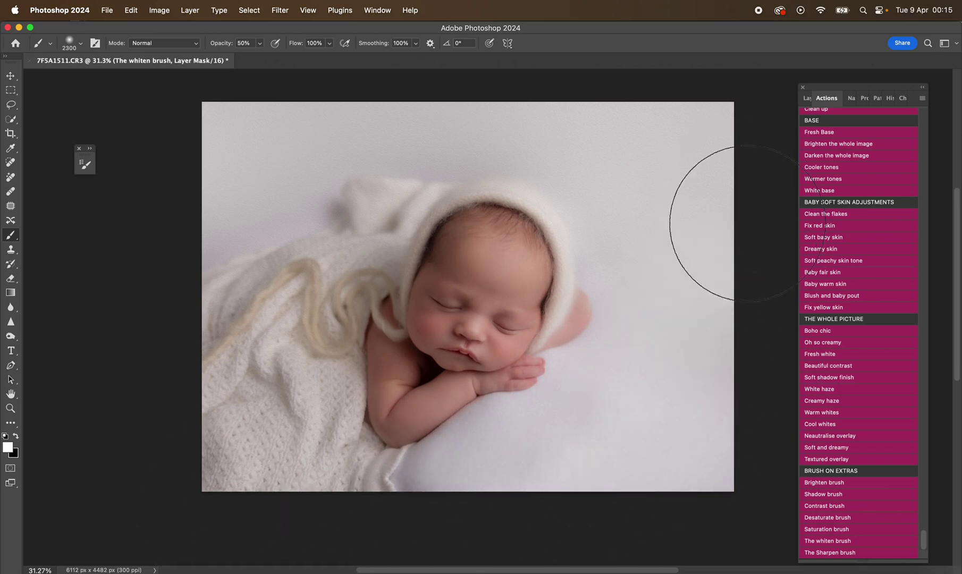
mouse_move(223, 341)
mouse_down()
mouse_move(258, 451)
mouse_move(279, 440)
mouse_up()
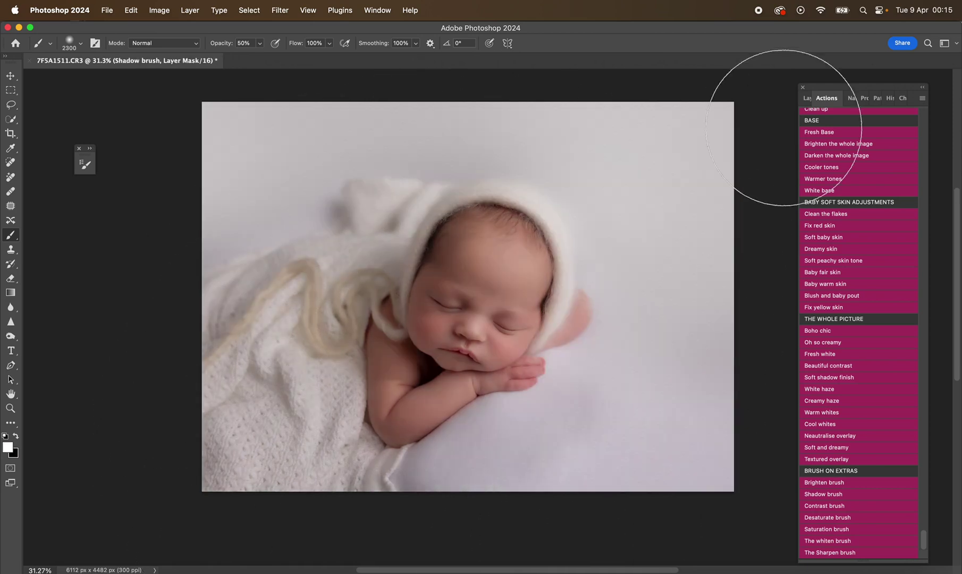
Hide Shadow brush, Brighten brush, Textured overlay and Soft and dreamy; compare Beautiful contrast.
click(809, 99)
click(806, 166)
click(807, 186)
click(805, 207)
click(807, 225)
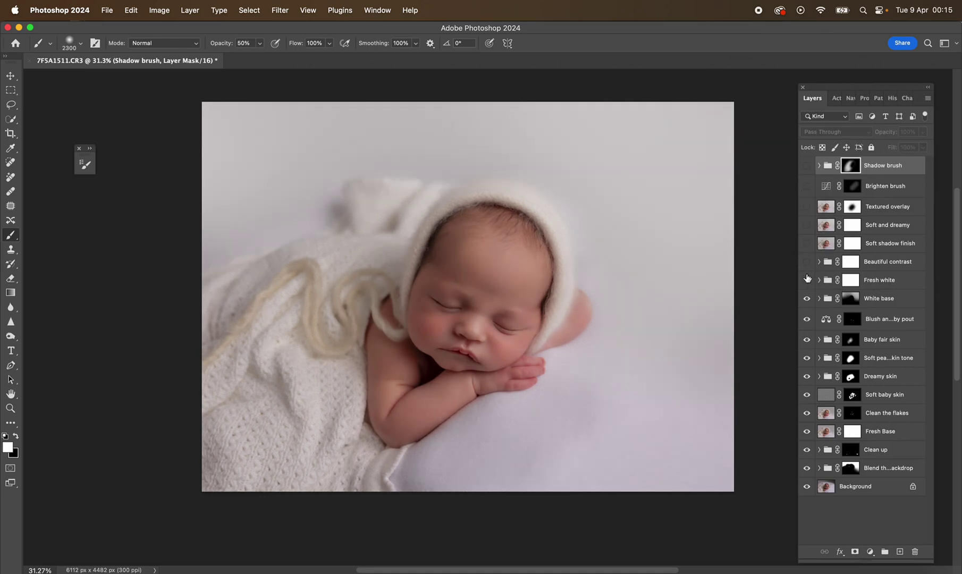
click(807, 280)
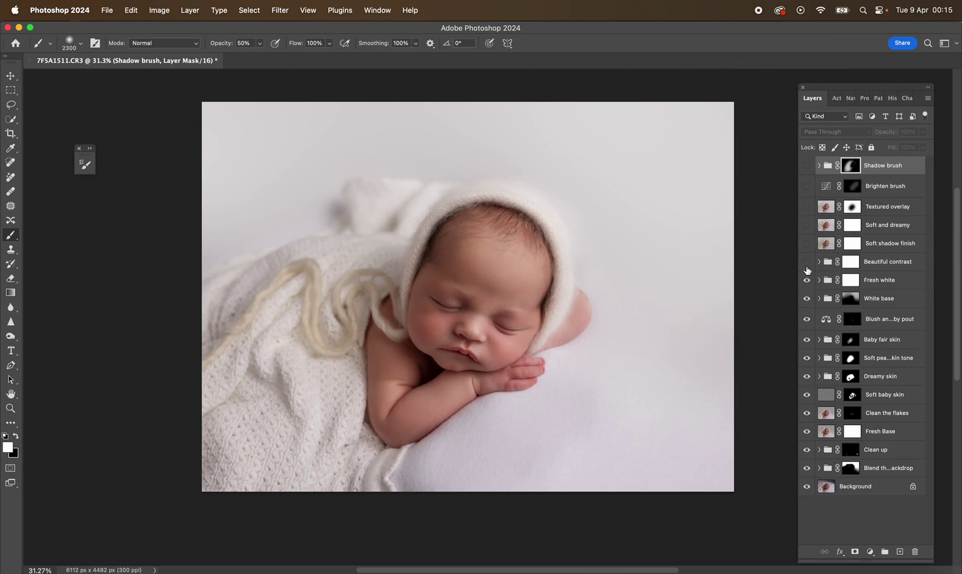
click(807, 262)
click(807, 263)
click(807, 262)
Lower Beautiful contrast's opacity to 47%, then to 36%.
click(871, 243)
click(885, 262)
drag(923, 132, 897, 149)
click(809, 261)
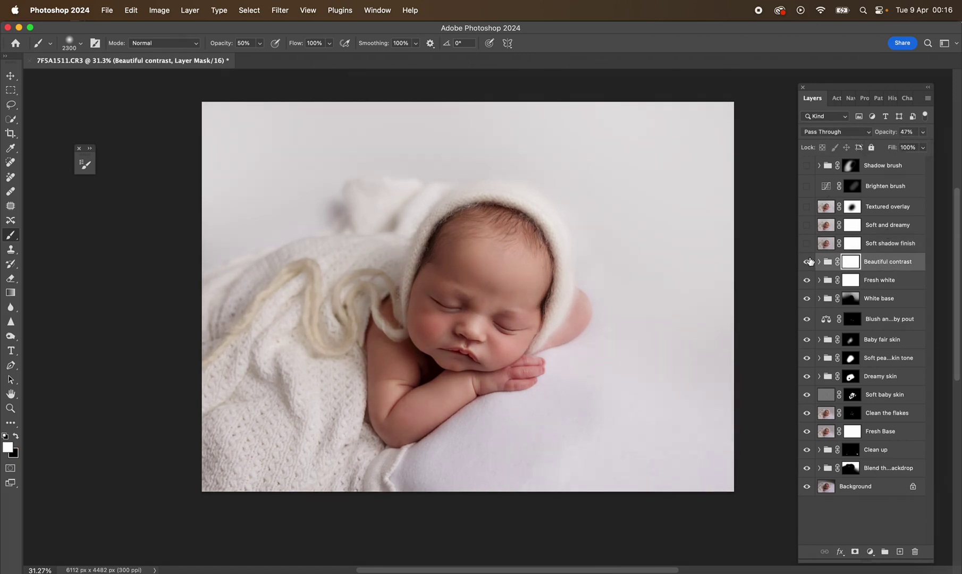
drag(925, 131, 895, 147)
Add another Brighten brush layer with a 1600 px brush at 62% opacity.
click(836, 98)
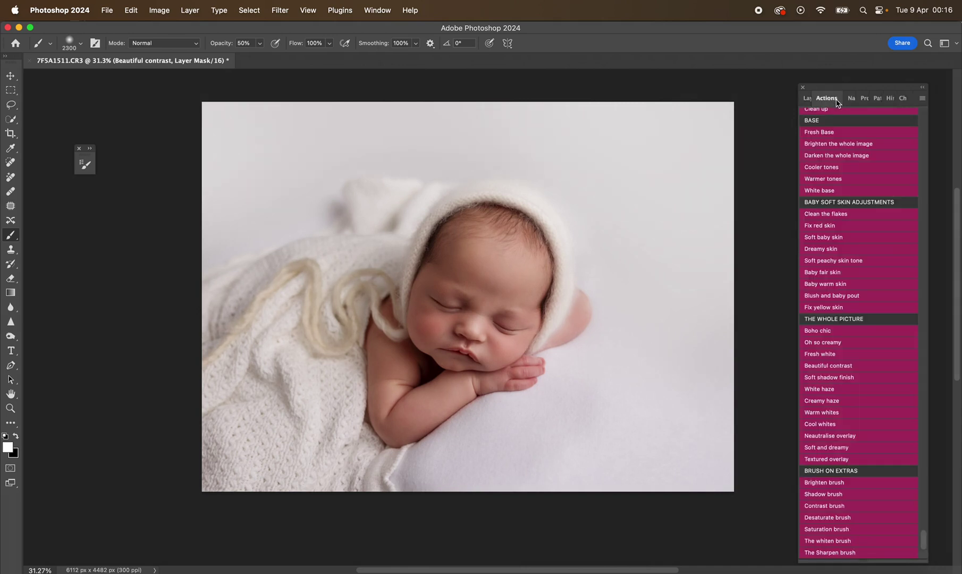
click(842, 486)
key(Return)
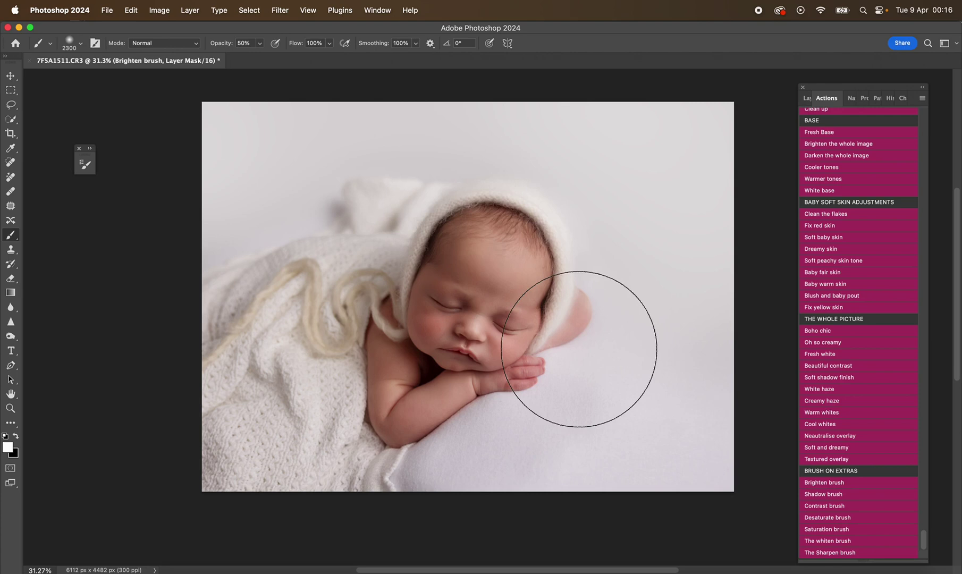
key(bracketleft)
key(bracketleft)
key(bracketleft)
key(bracketleft)
key(bracketleft)
key(bracketleft)
key(bracketleft)
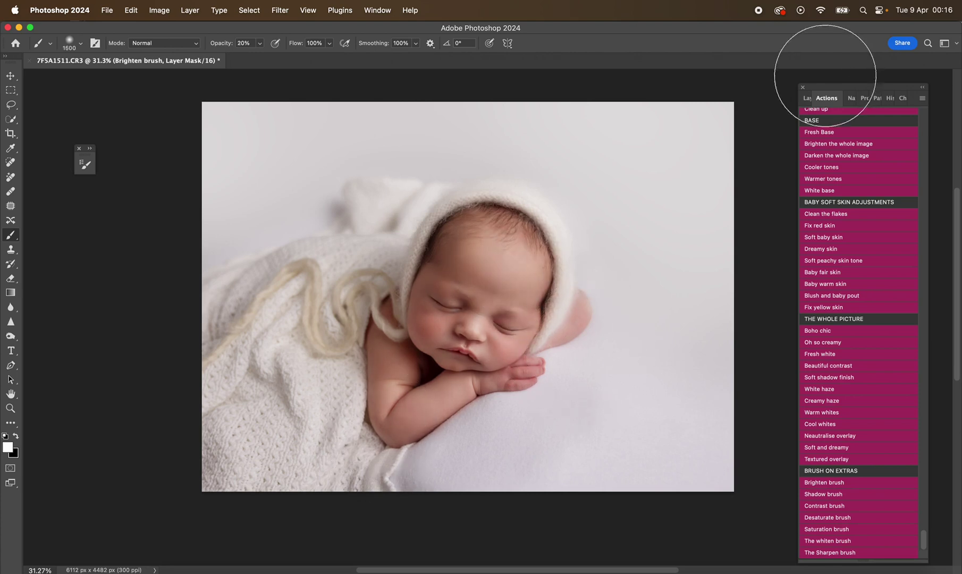
click(809, 99)
click(923, 132)
drag(910, 146, 904, 147)
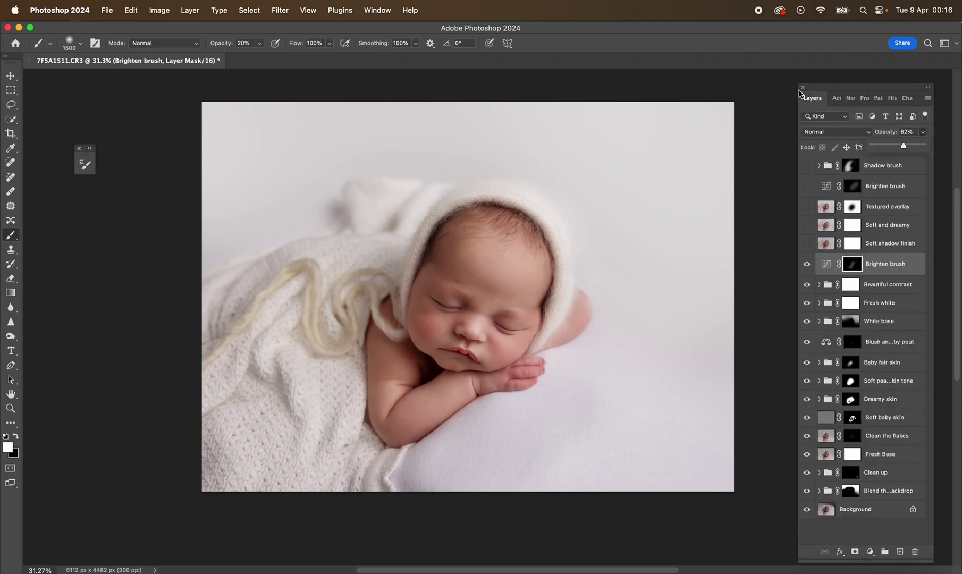